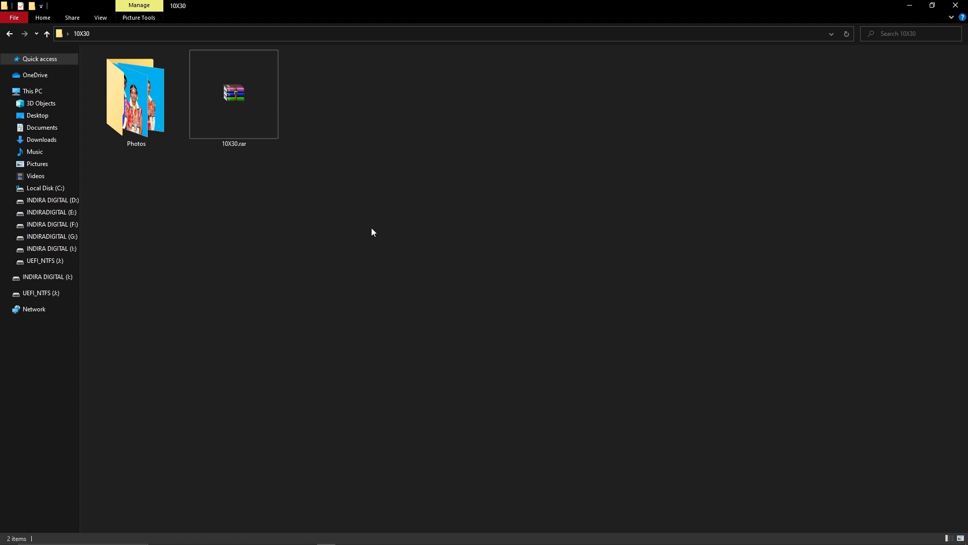
- Extract the 10X30.rar archive into a 10X30 subfolder with the default extraction options
click(237, 112)
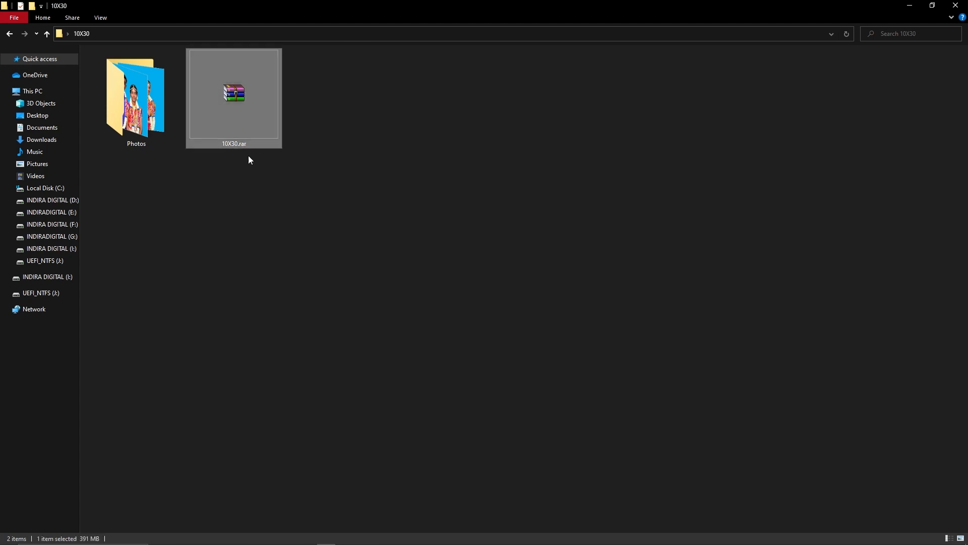
right_click(245, 109)
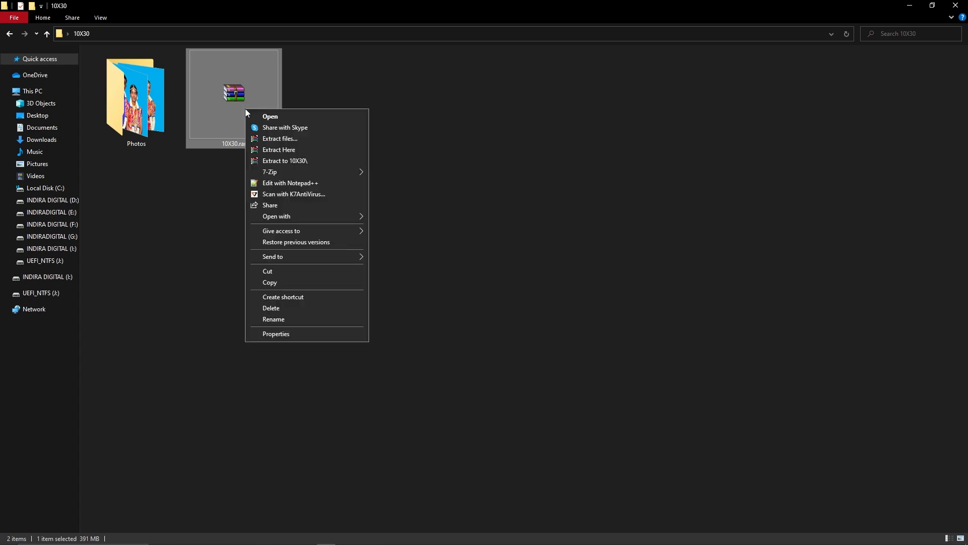
click(283, 140)
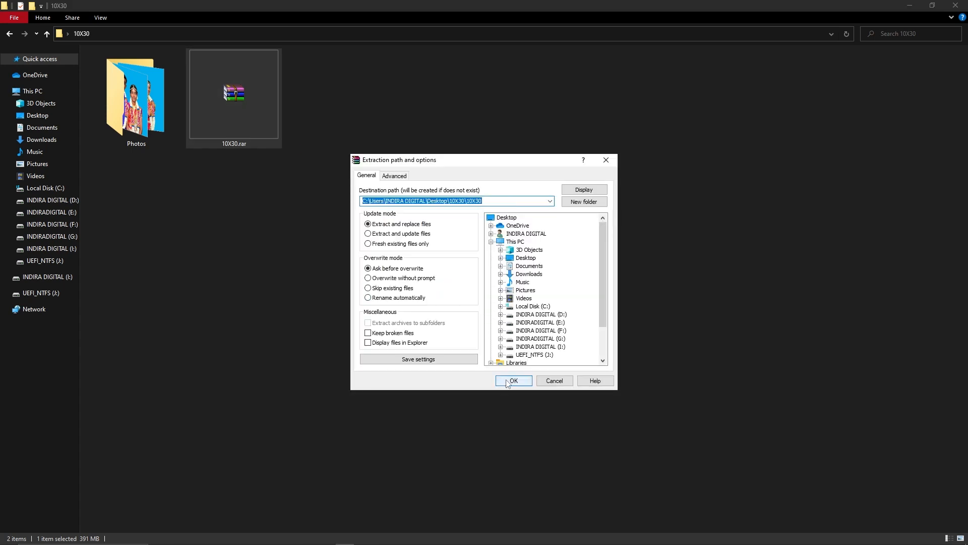
click(509, 378)
click(515, 382)
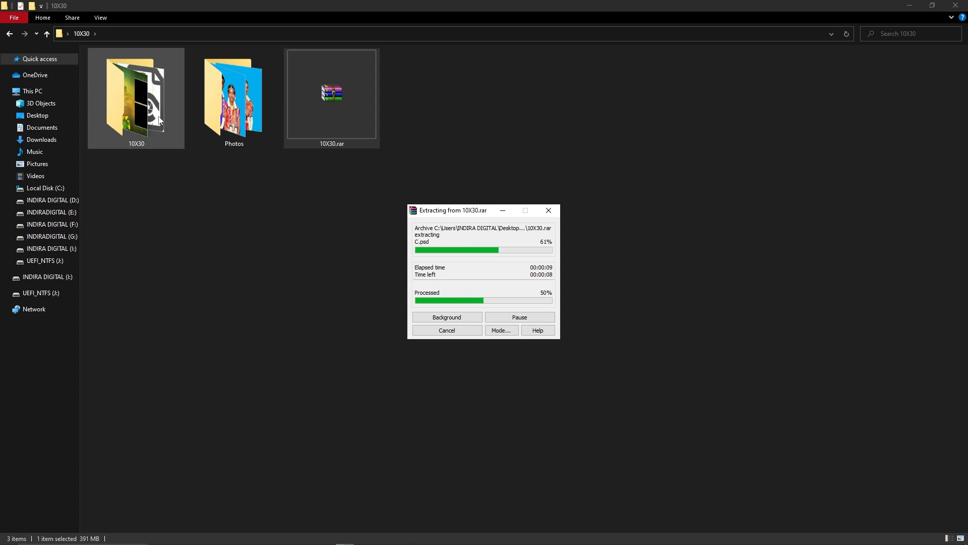
- Open the extracted 10X30 folder and adjust the thumbnail size of its PSD files
double_click(158, 116)
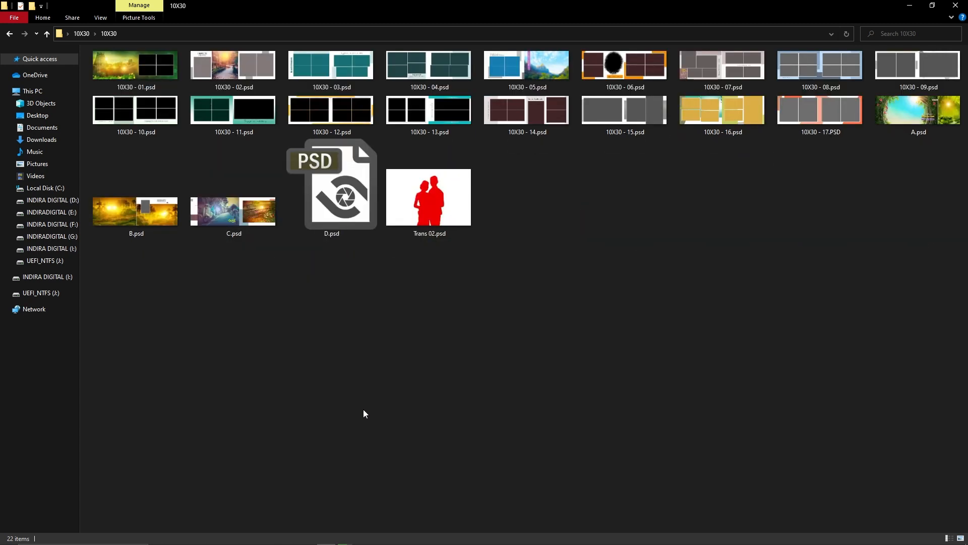
ctrl+scroll(363, 410, up, 1)
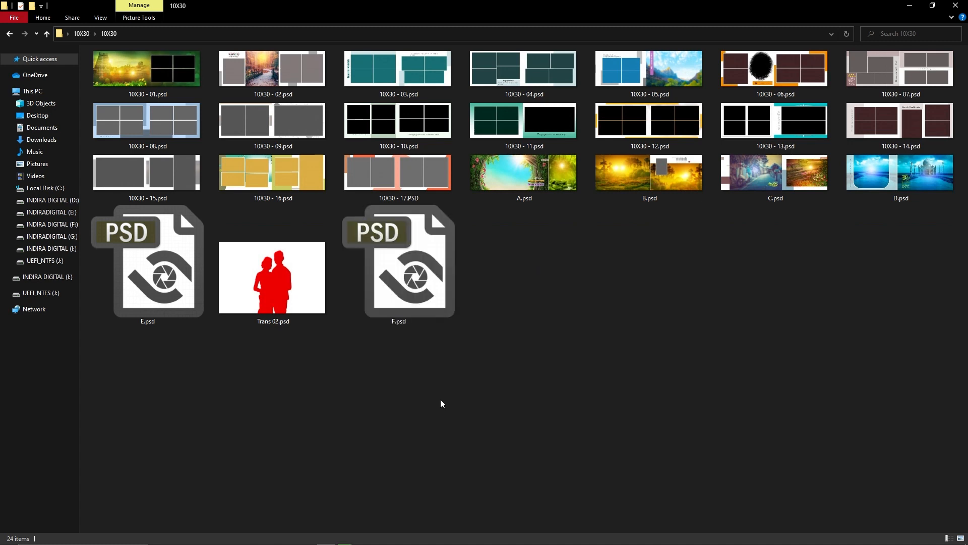
ctrl+scroll(442, 403, down, 1)
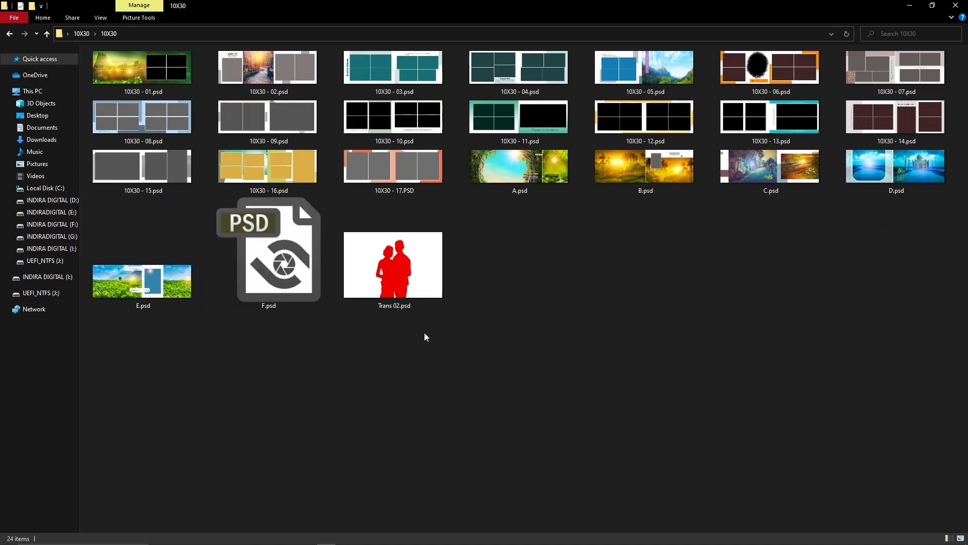
- Preview the album templates full screen one after another, starting with 10X30 - 03.psd, and close the preview
click(390, 91)
click(389, 91)
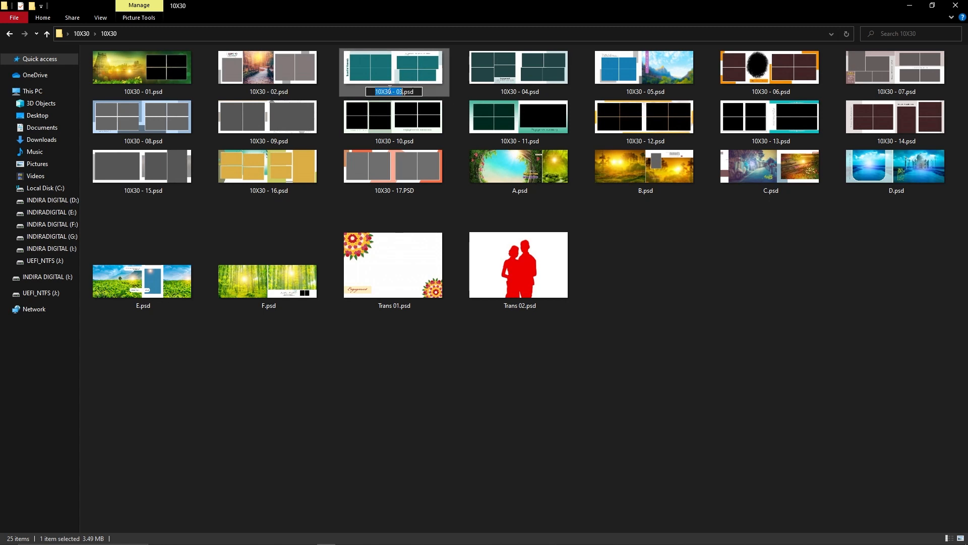
double_click(401, 63)
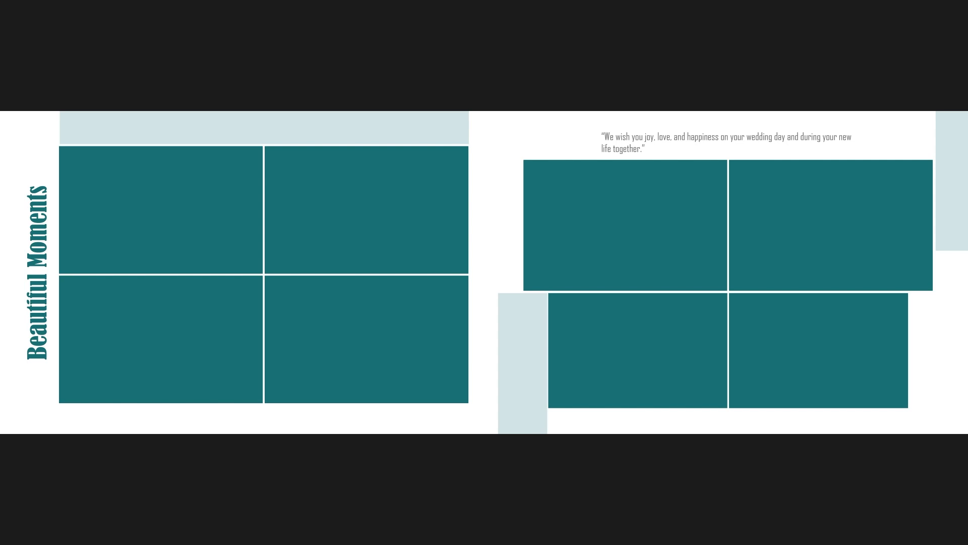
scroll(546, 188, down, 1)
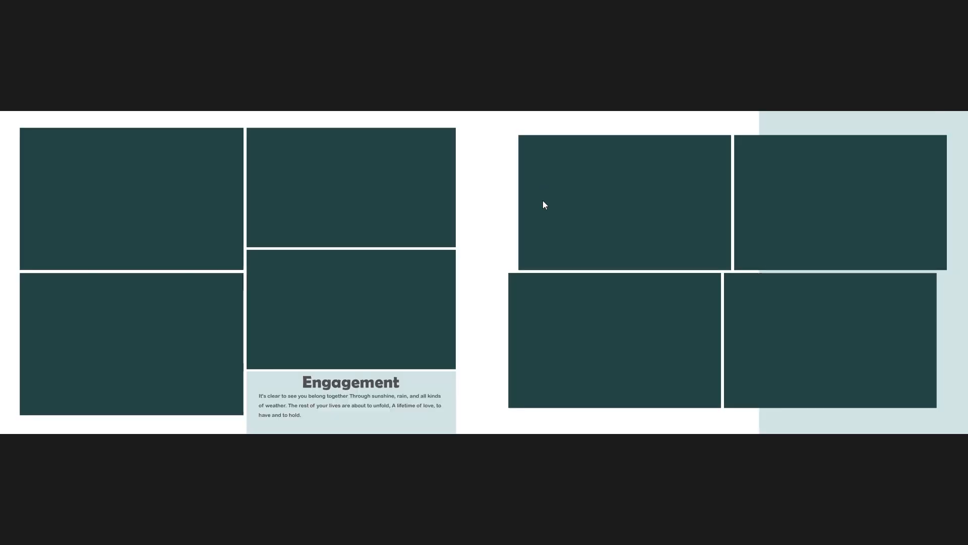
scroll(542, 204, down, 1)
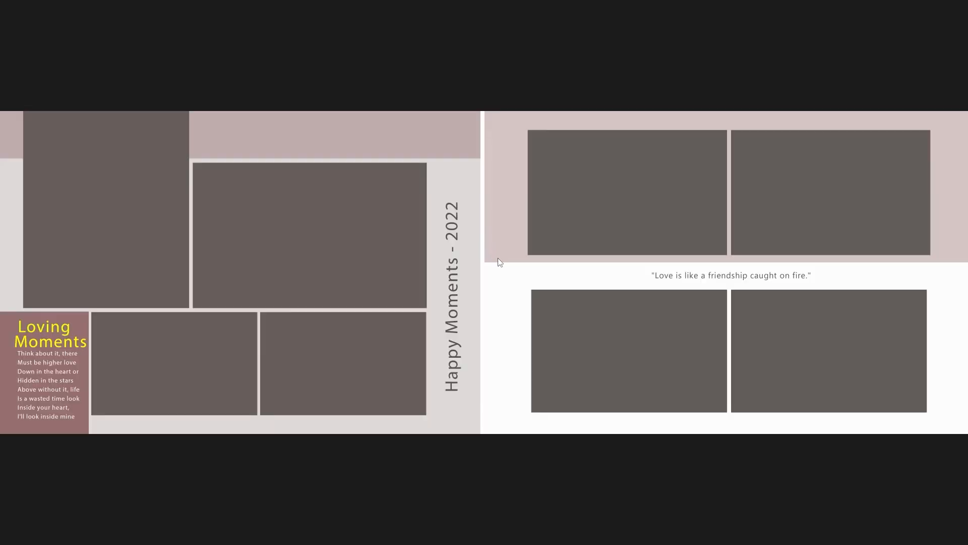
key(Escape)
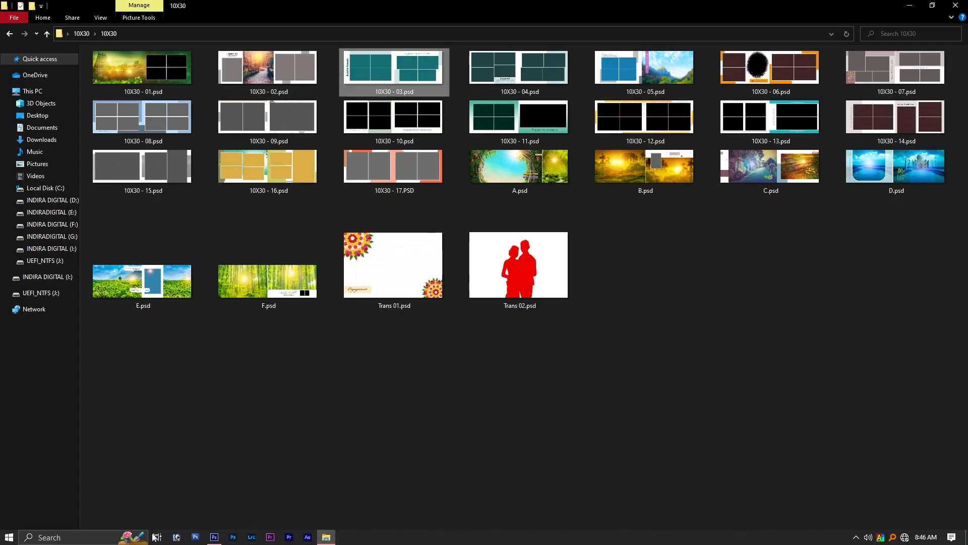
- Open B.psd in Photoshop CS6, accepting the missing fonts notice, and activate the Move tool
click(214, 537)
key(alt+Tab)
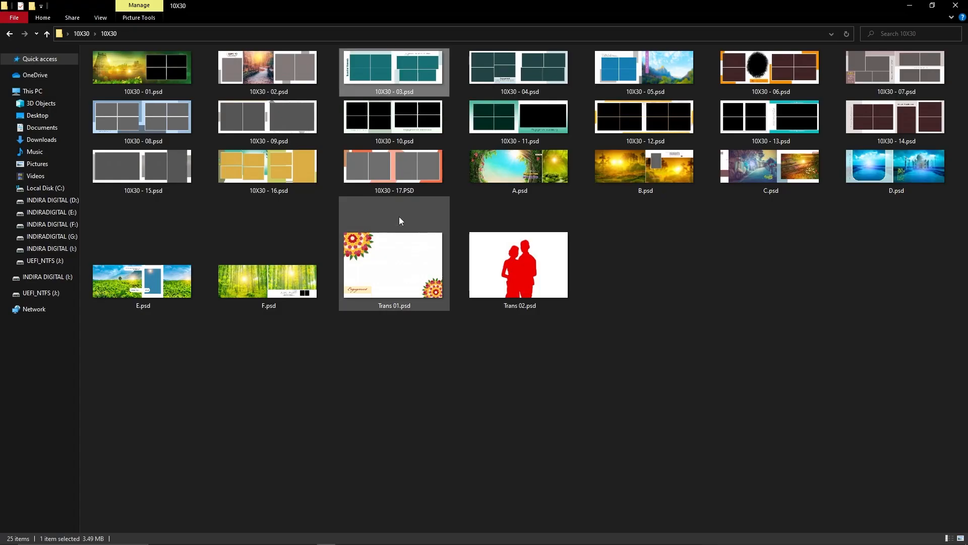
key(alt)
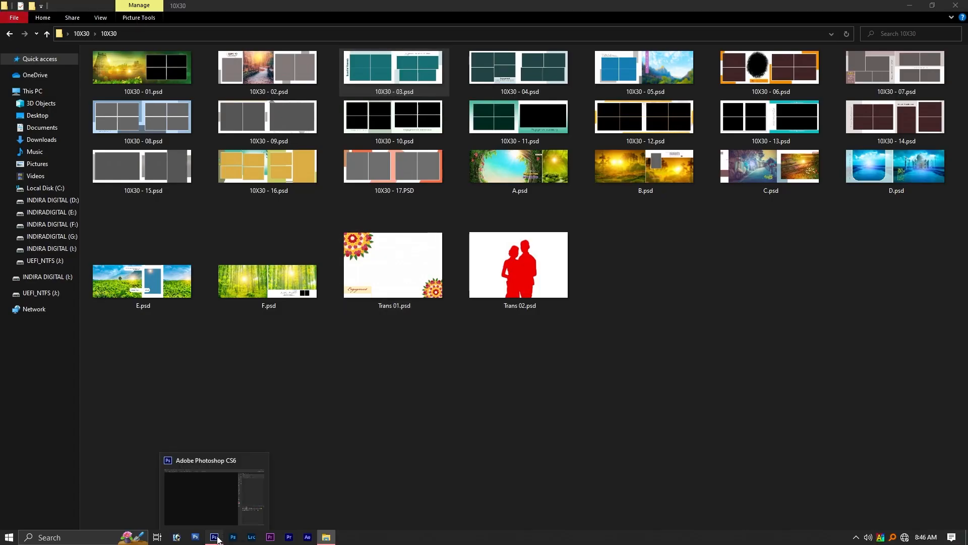
click(218, 538)
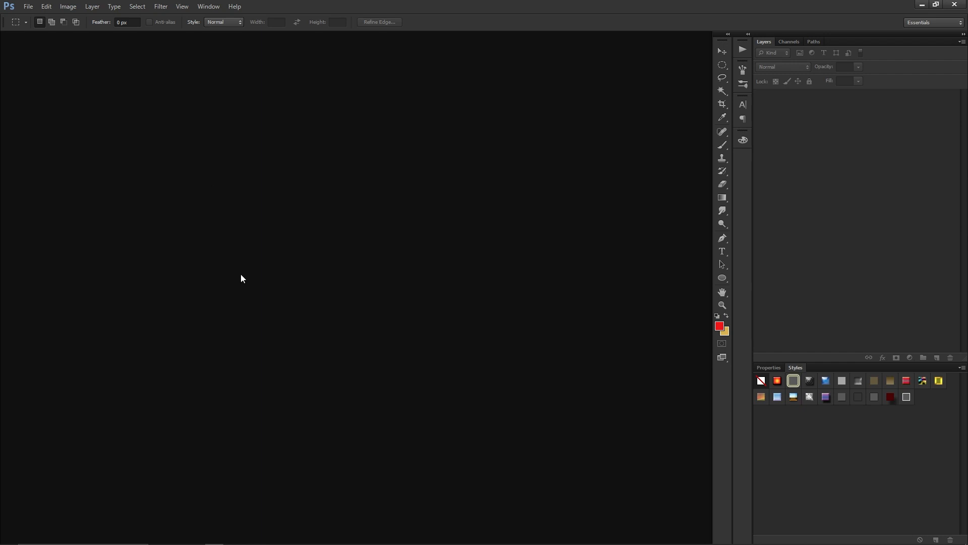
key(alt+Tab)
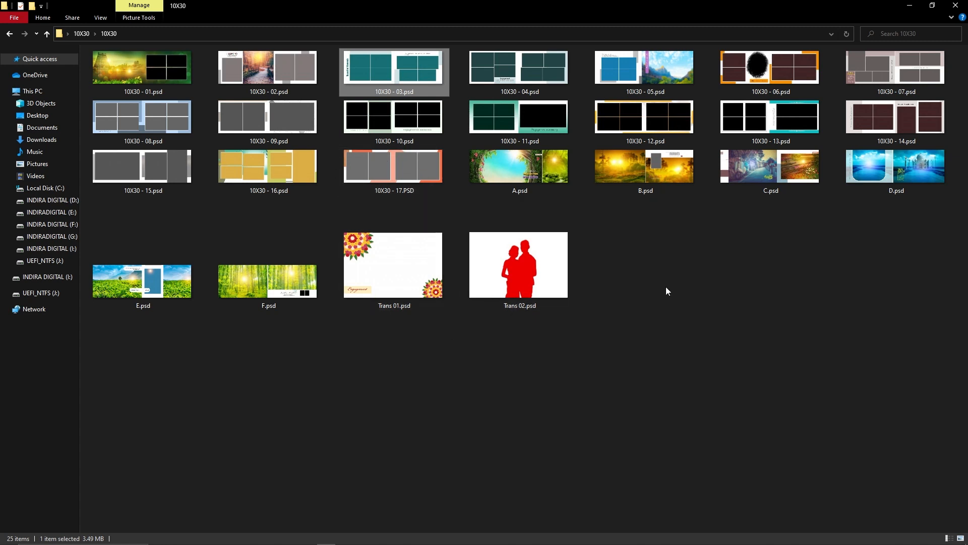
drag(666, 177, 358, 296)
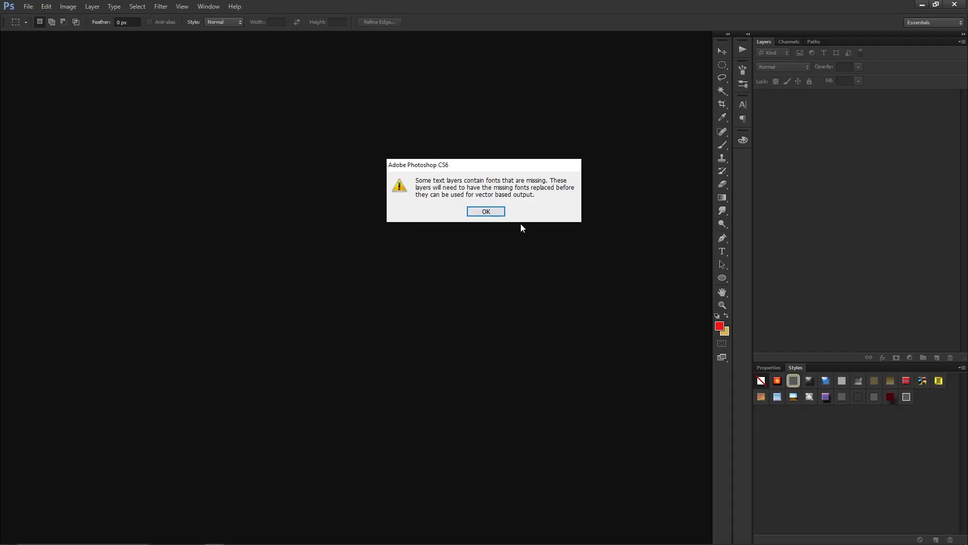
click(492, 212)
key(alt+Tab)
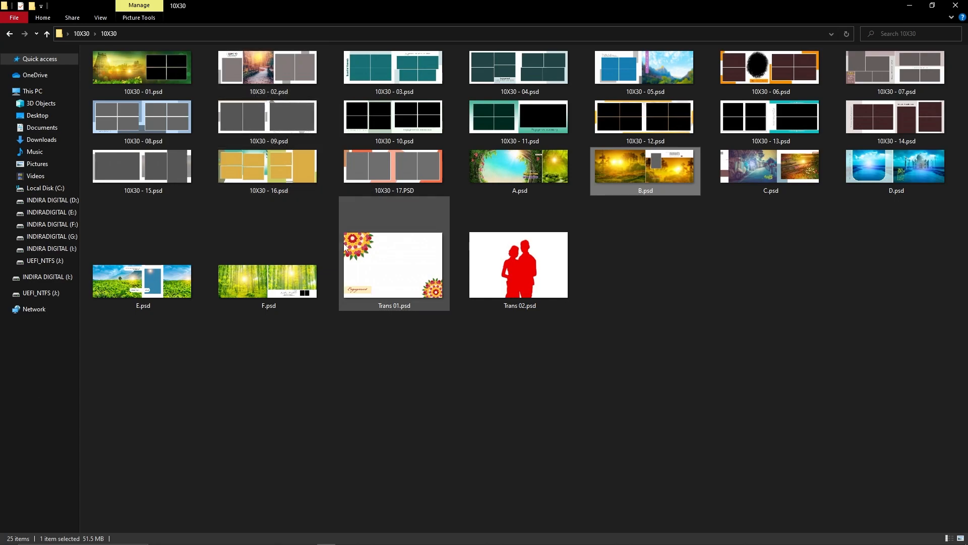
key(alt+Tab)
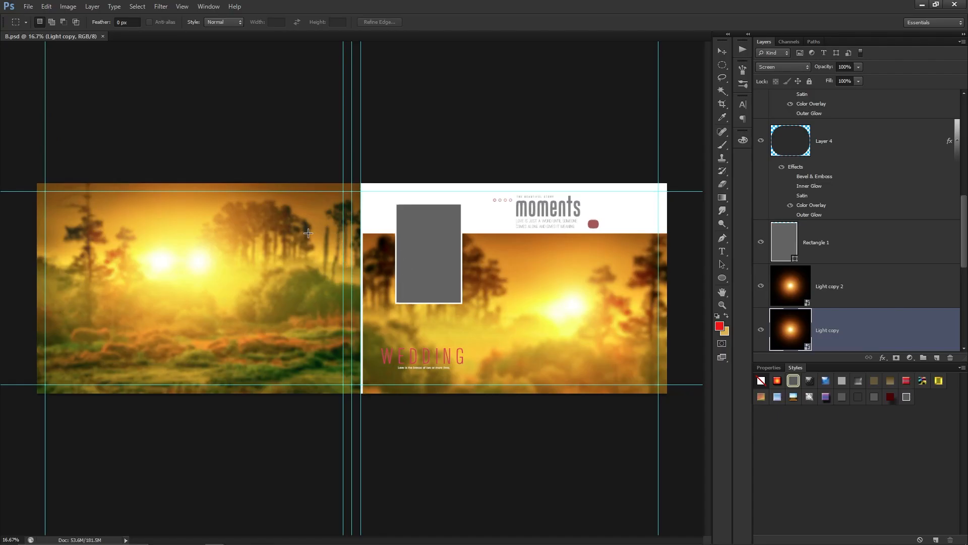
key(v)
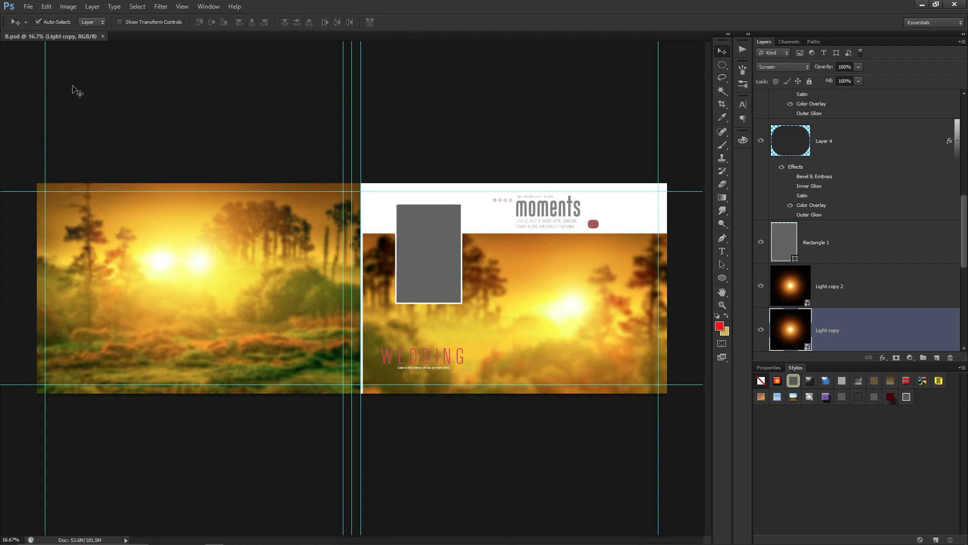
- Examine the Image Size of B.psd with the document width and height shown in inches
click(67, 7)
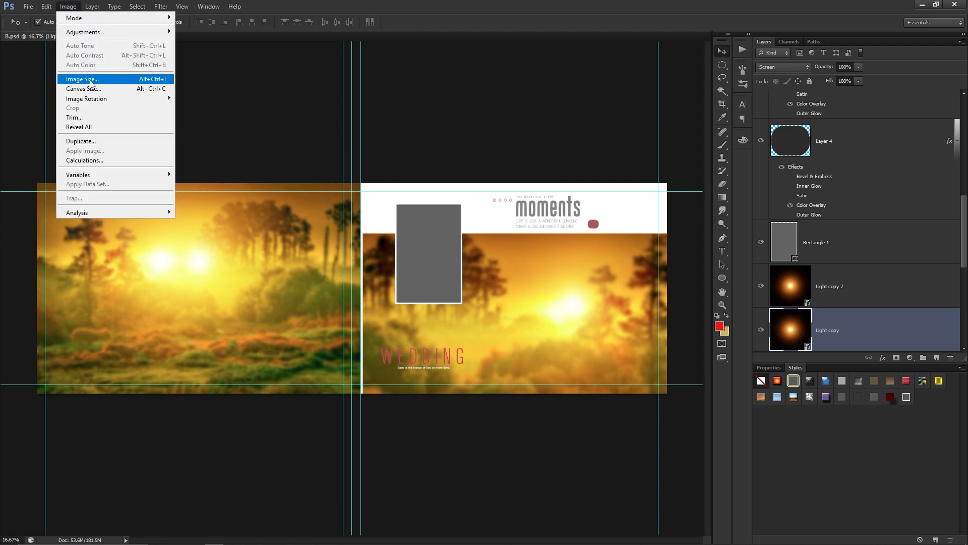
click(81, 78)
click(487, 201)
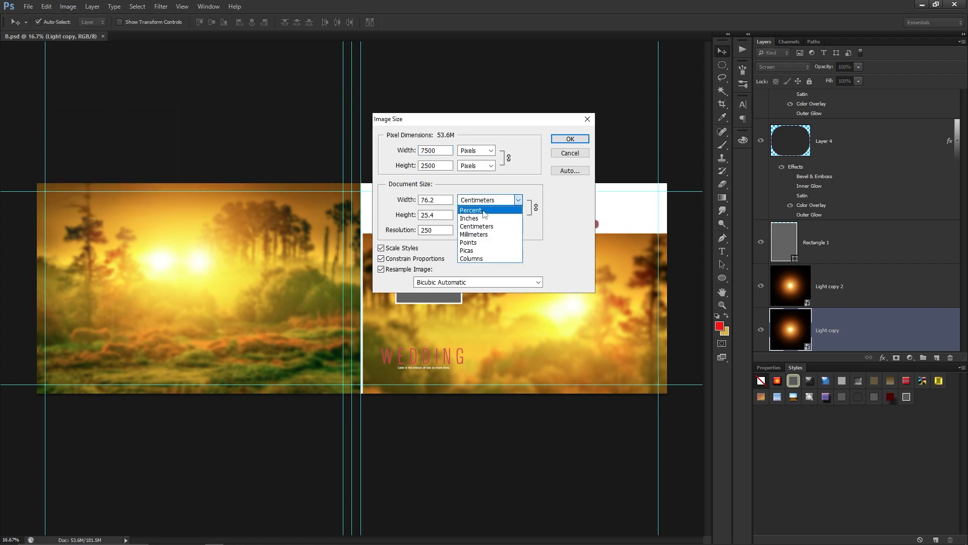
click(487, 220)
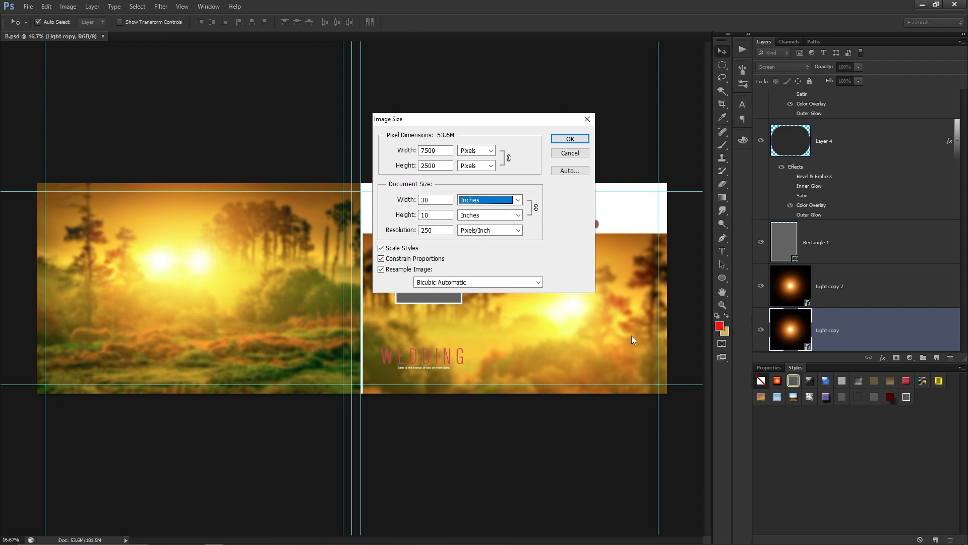
click(423, 215)
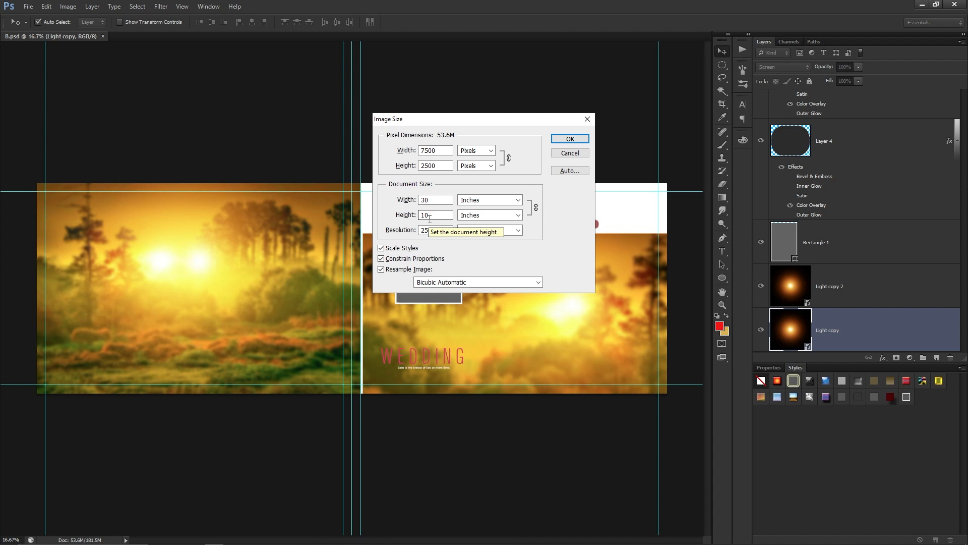
- Try document widths of 36 and 24 inches for the template with proportions constrained
drag(431, 200, 400, 209)
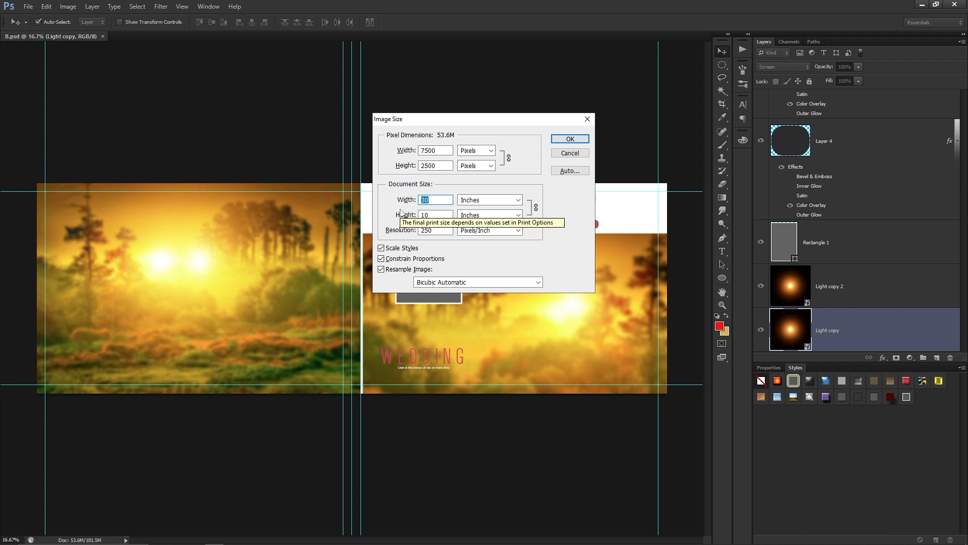
text(36)
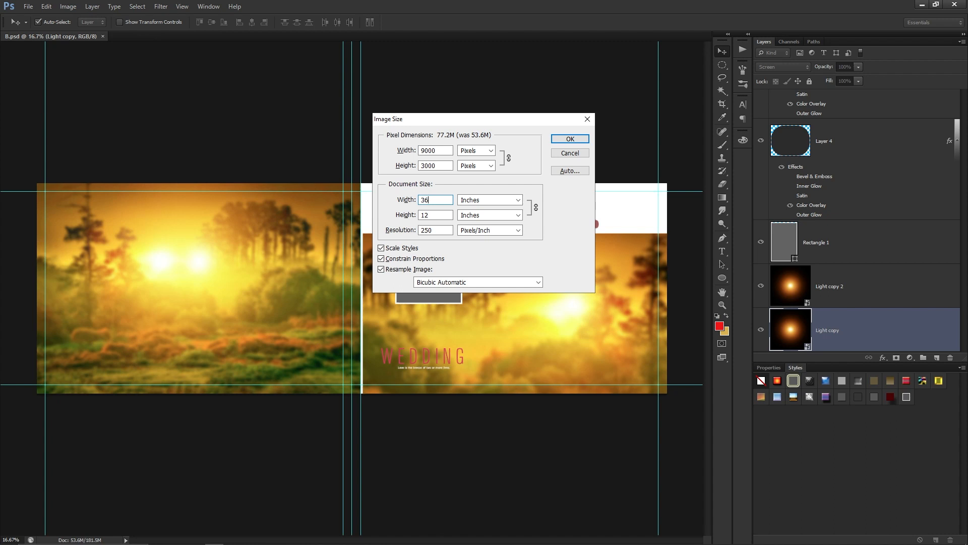
key(shift+Left)
key(shift+Left)
text(24)
click(572, 155)
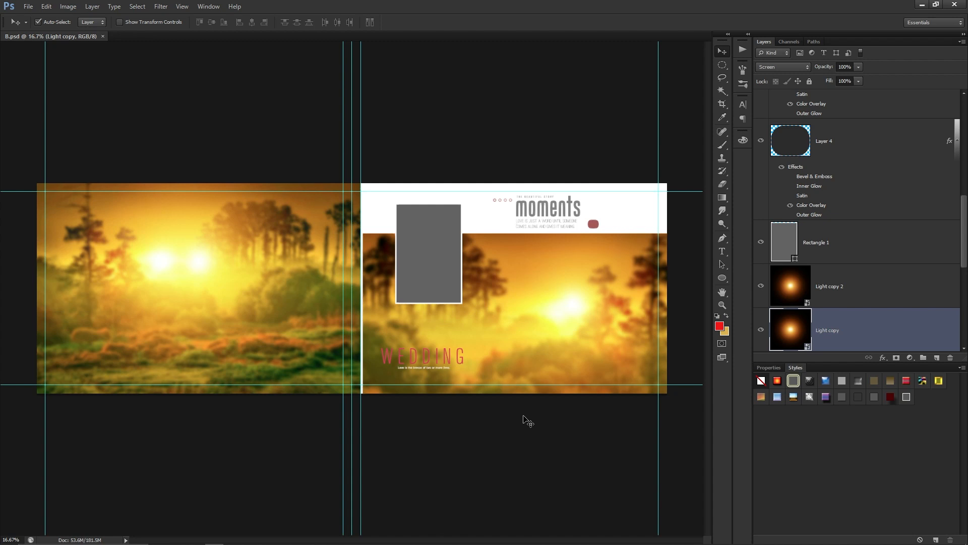
- Open DSC_2873.psd, DSC_2899.psd and DSC_2922.JPG from the Photos folder in Photoshop
key(alt+Tab)
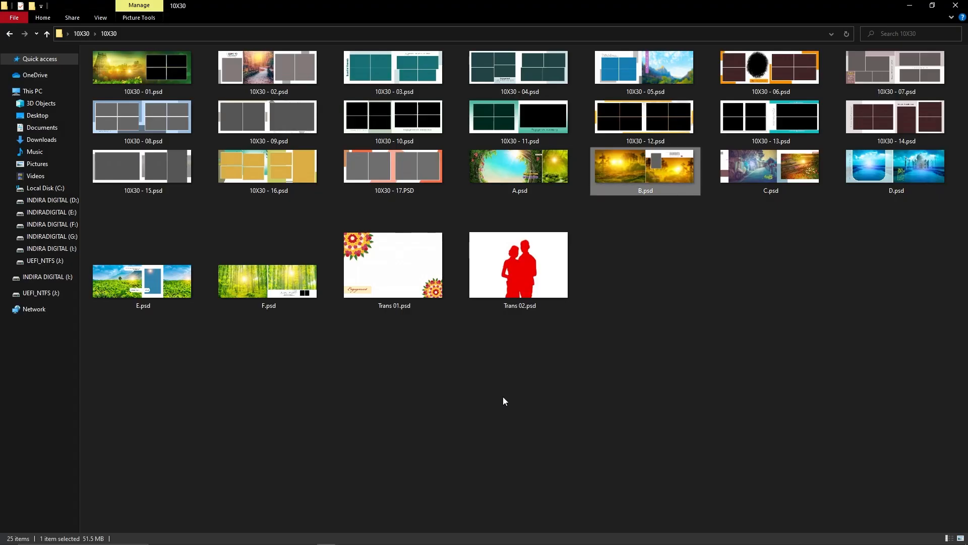
key(alt+Up)
double_click(234, 97)
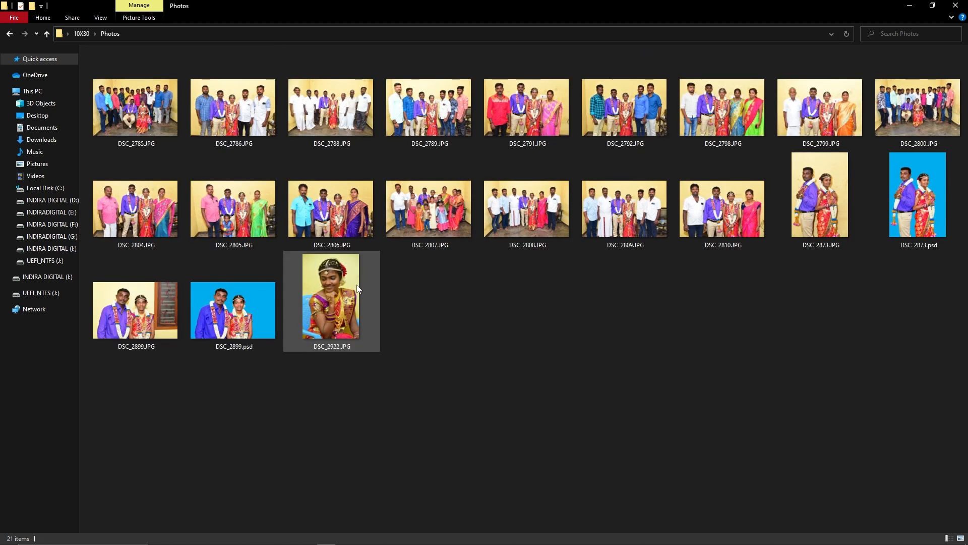
click(916, 202)
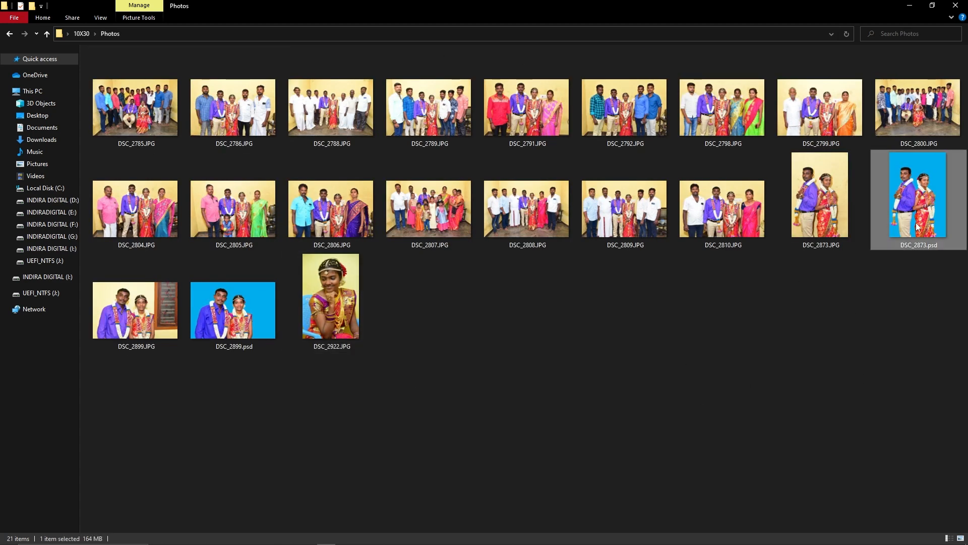
ctrl+click(240, 308)
ctrl+click(335, 274)
drag(874, 214, 457, 79)
key(alt+Tab)
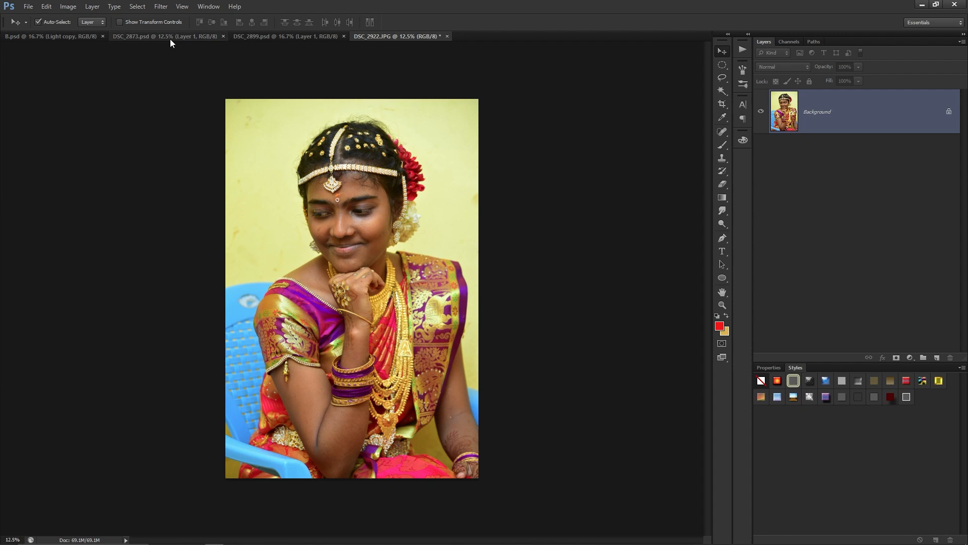
- Copy Layer 1 and Layer 2 with the couple cutout from DSC_2873.psd into the B.psd template
click(170, 40)
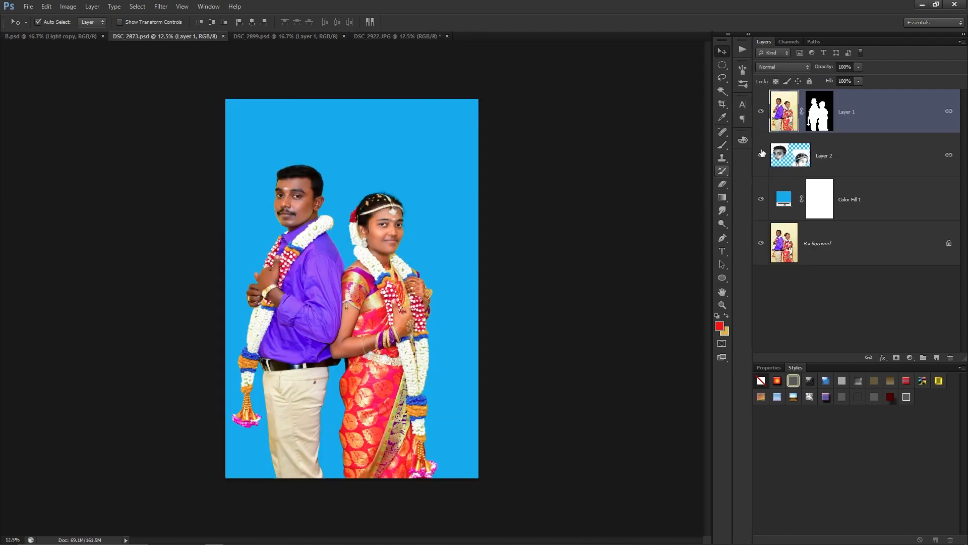
shift+click(864, 167)
drag(431, 310, 490, 299)
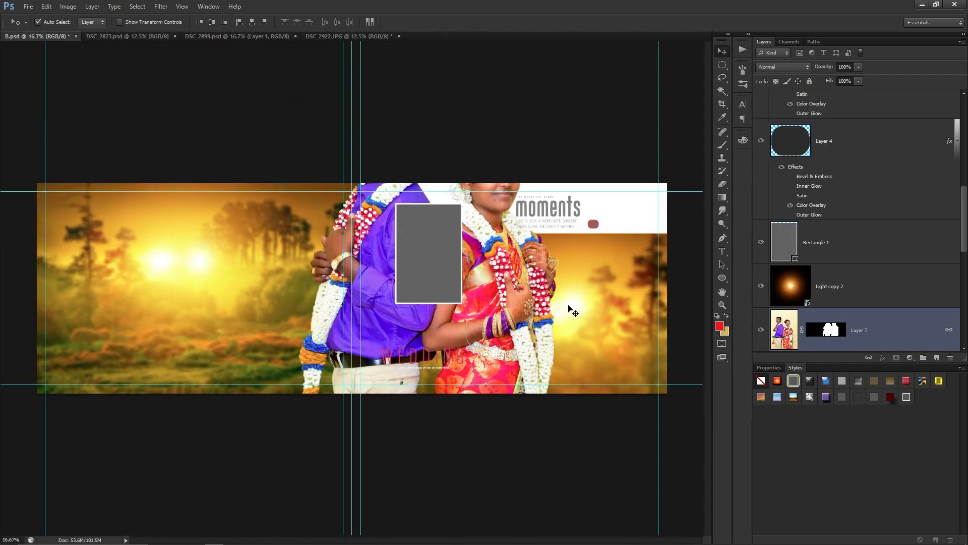
- Scale the couple cutout in B.psd down to about 41% and place it on the right side of the right-hand page
key(ctrl+t)
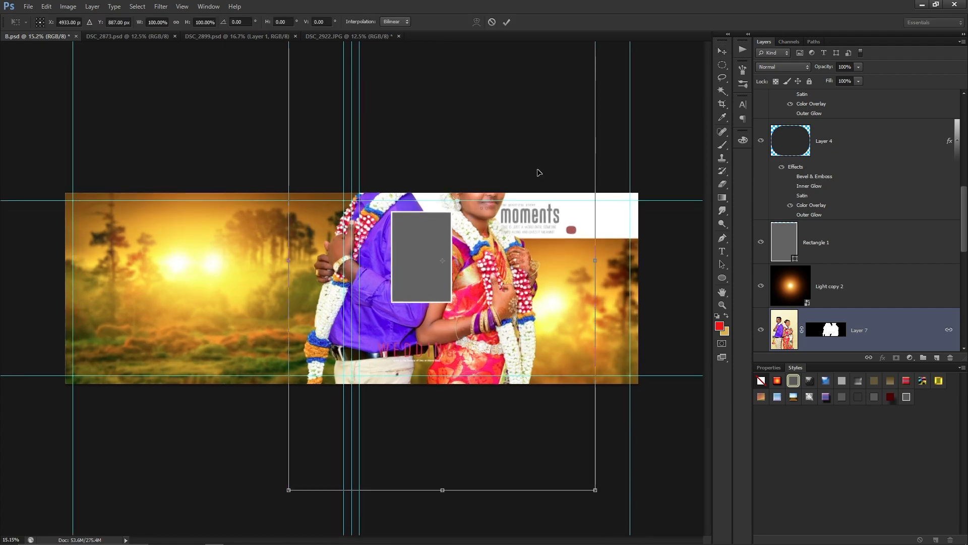
drag(593, 493, 513, 366)
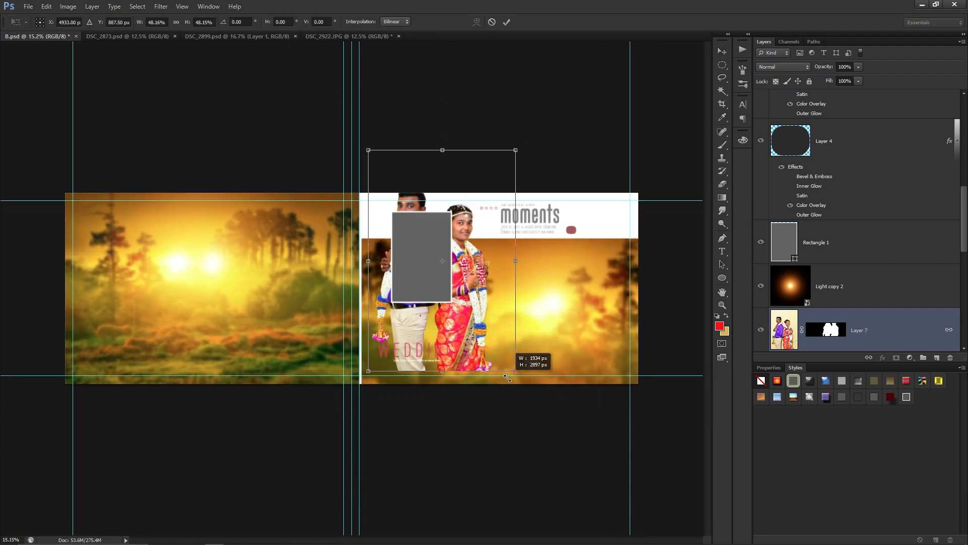
drag(473, 313, 572, 380)
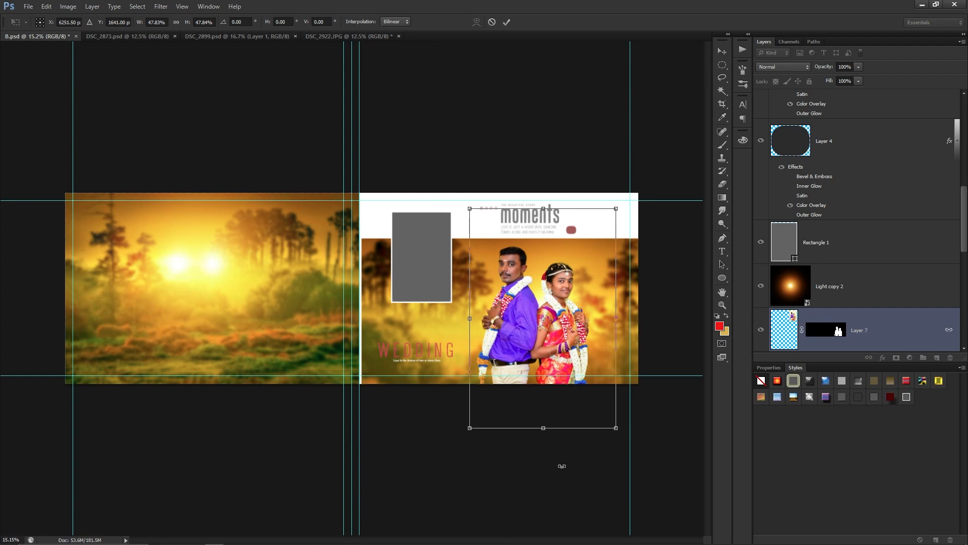
drag(613, 428, 596, 417)
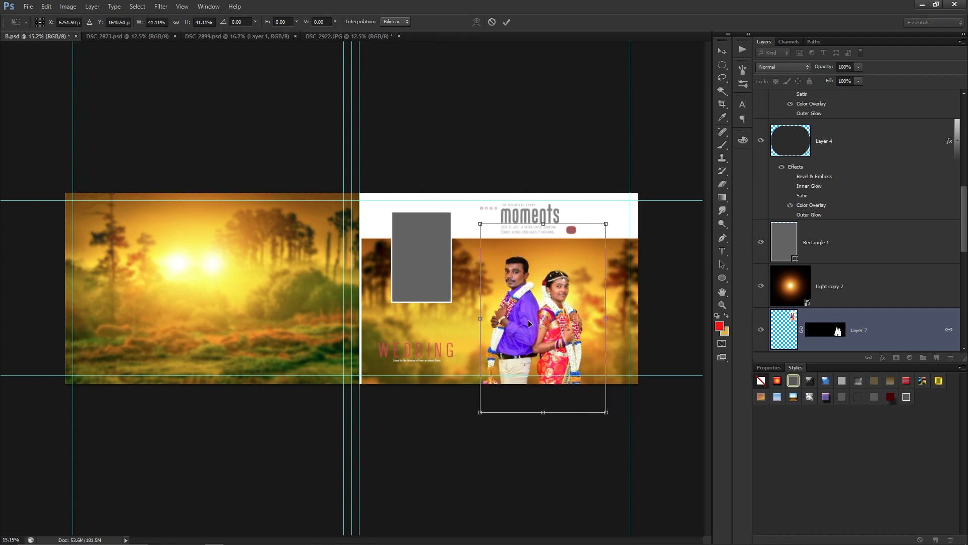
drag(529, 322, 530, 316)
key(Return)
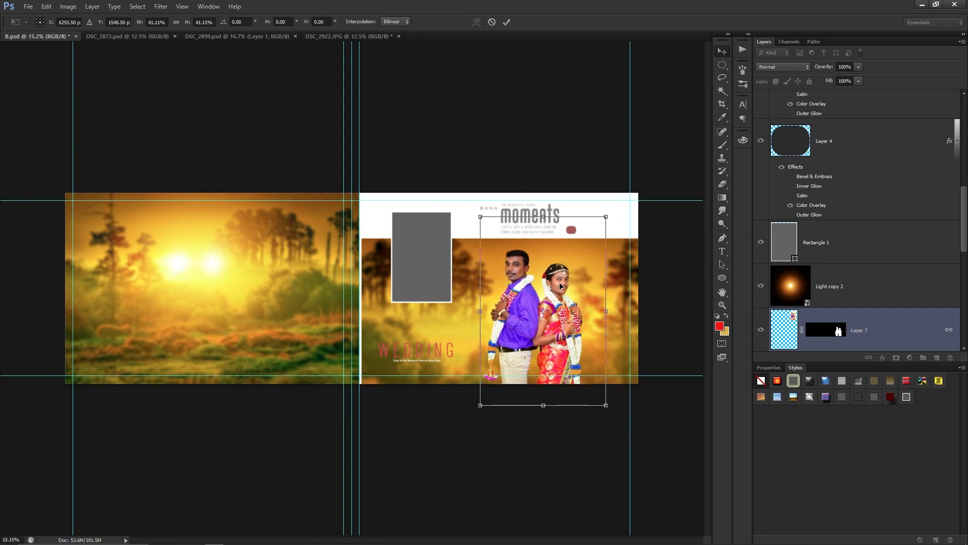
drag(438, 181, 497, 319)
scroll(594, 270, up, 7)
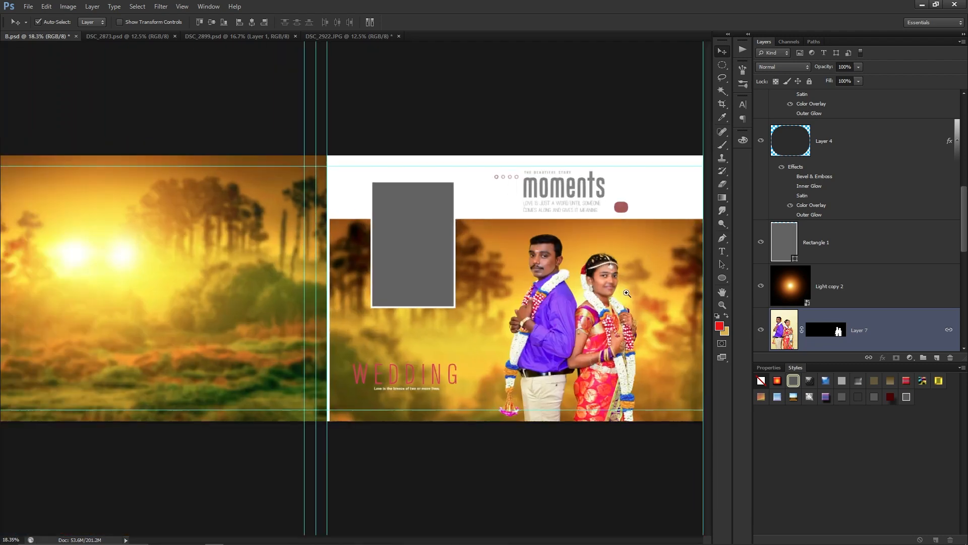
drag(633, 373, 604, 305)
scroll(570, 281, down, 3)
scroll(519, 444, down, 4)
- Copy Layer 1 and Layer 2 with the couple cutout from DSC_2899.psd into B.psd
click(524, 461)
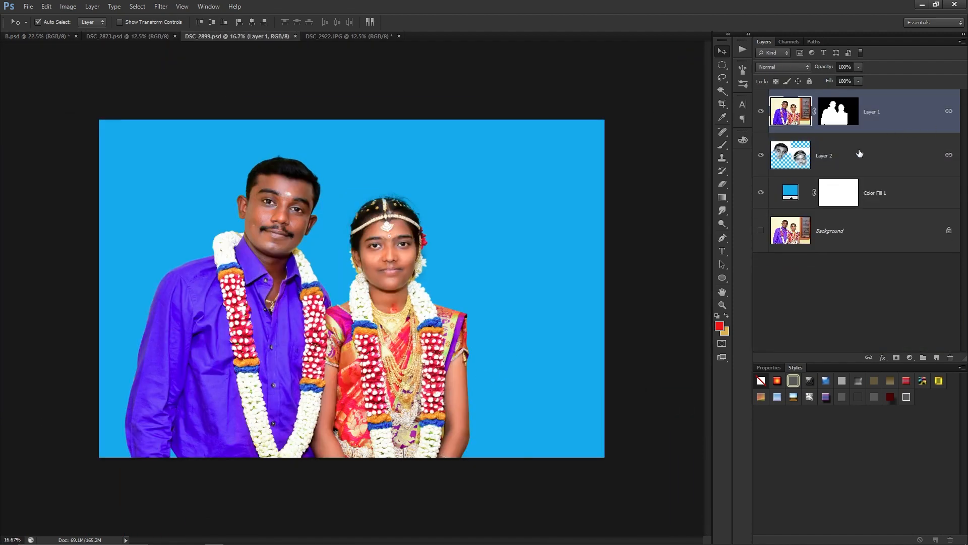
ctrl+click(860, 153)
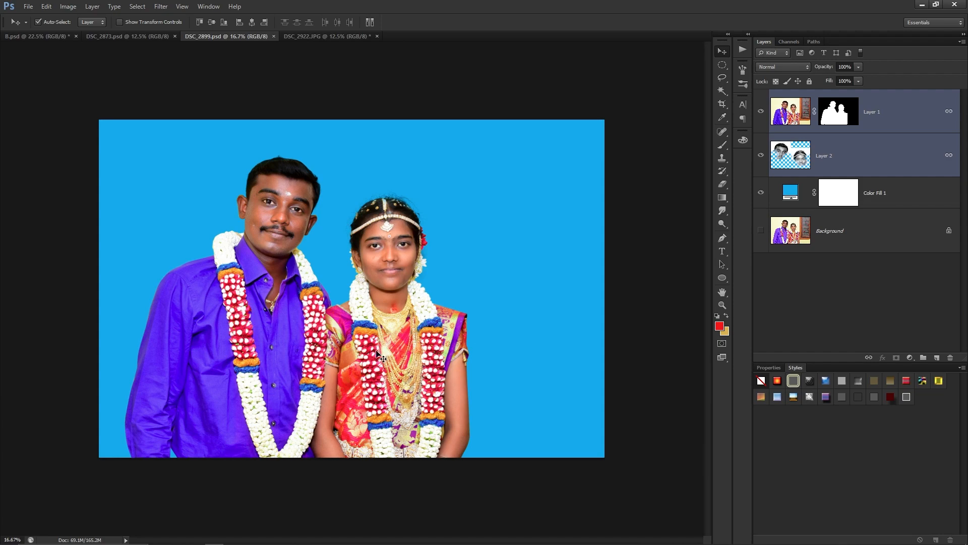
drag(377, 353, 339, 329)
- Shrink the close-up couple cutout and position it on the left-hand page with both heads inside the spread
key(ctrl+t)
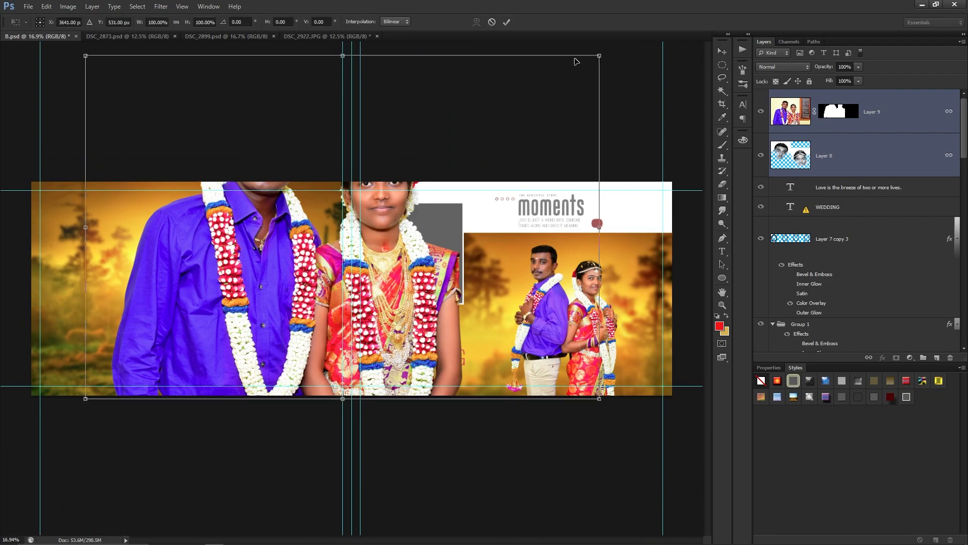
drag(604, 53, 418, 177)
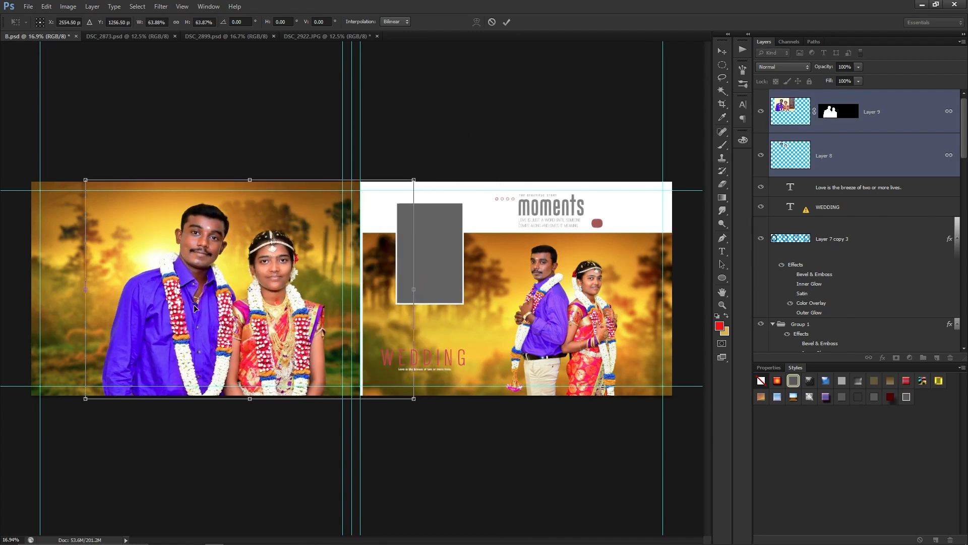
drag(188, 318, 175, 339)
drag(402, 202, 426, 157)
drag(296, 292, 277, 283)
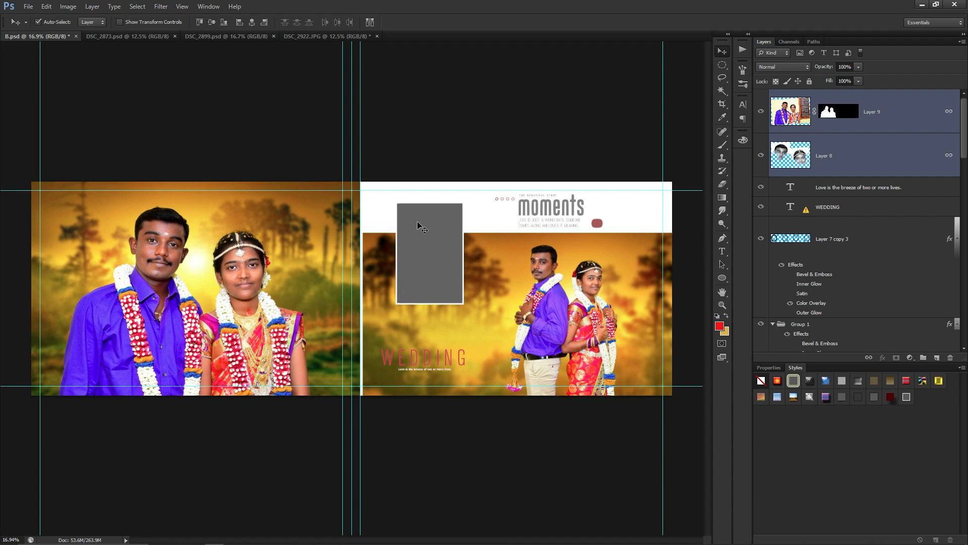
- Brighten DSC_2922.JPG with Levels and copy the whole image, closing the file without saving
click(309, 38)
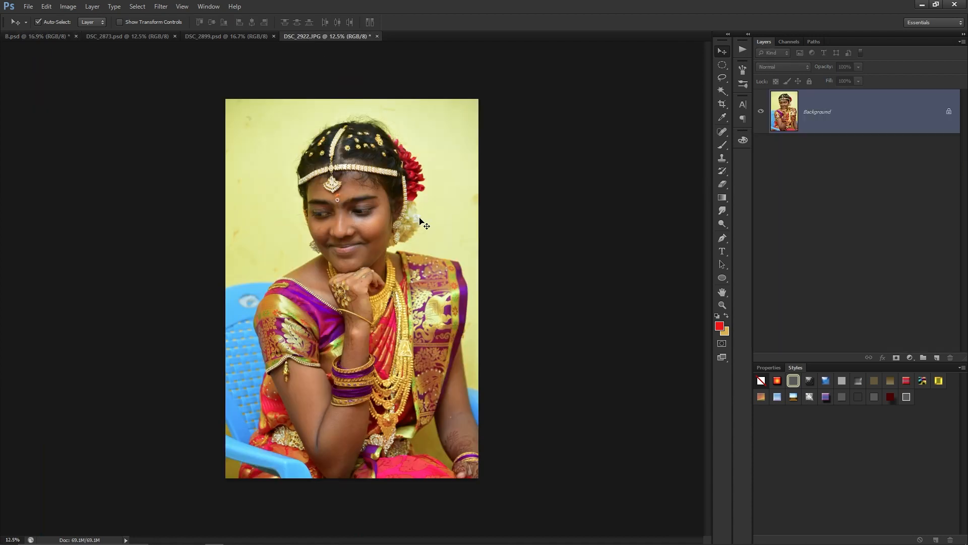
key(ctrl+l)
key(Return)
key(ctrl+a)
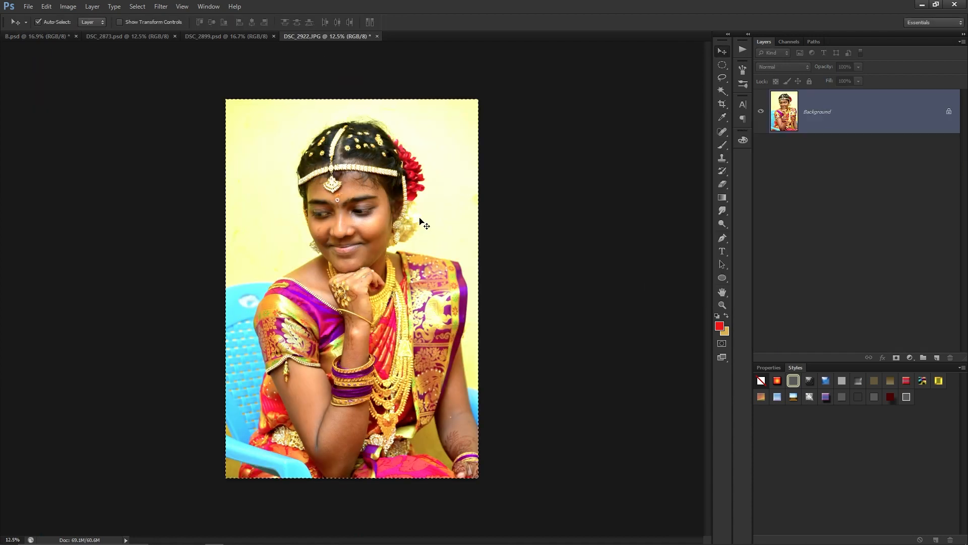
key(ctrl+w)
key(n)
- Paste the bride's portrait above the Rectangle 1 layer in B.psd and clip it to that rectangle
right_click(441, 230)
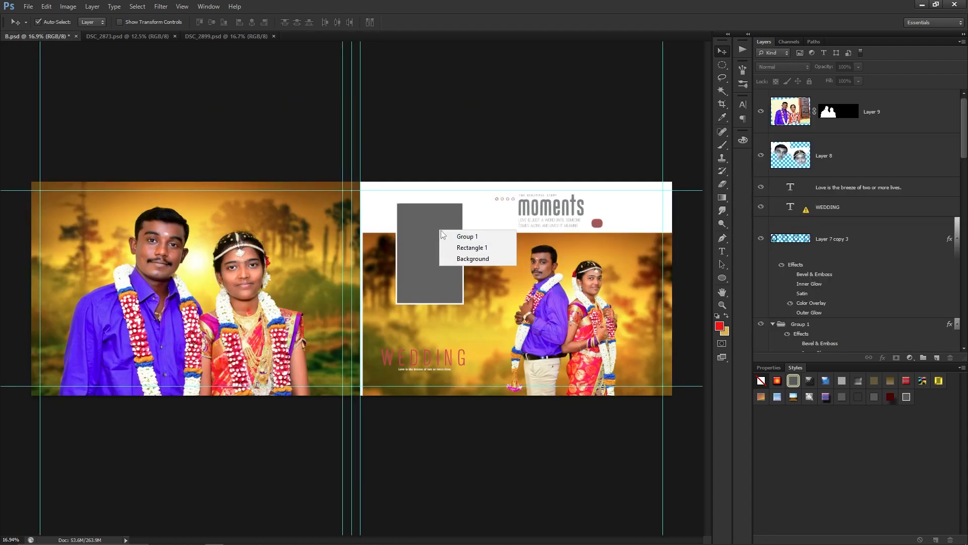
click(446, 235)
right_click(448, 236)
click(452, 250)
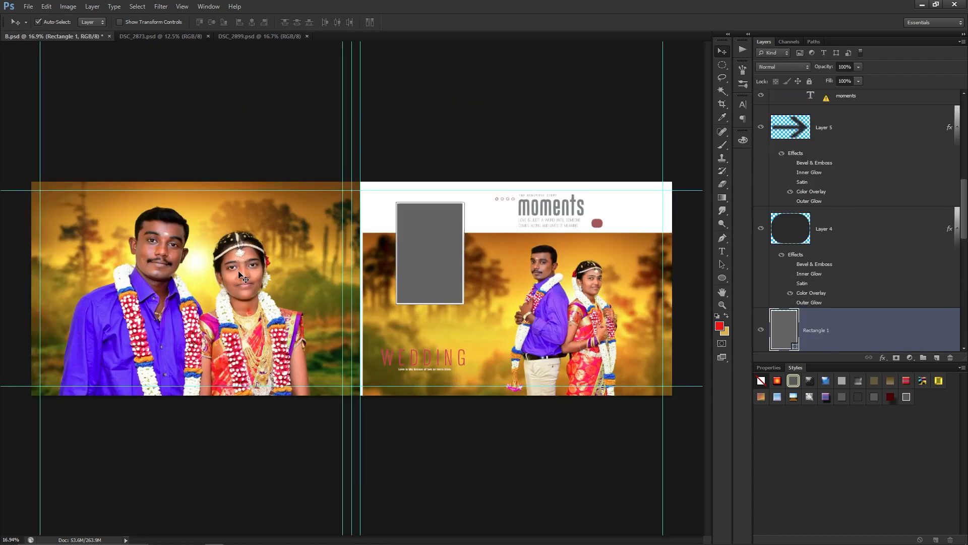
right_click(433, 236)
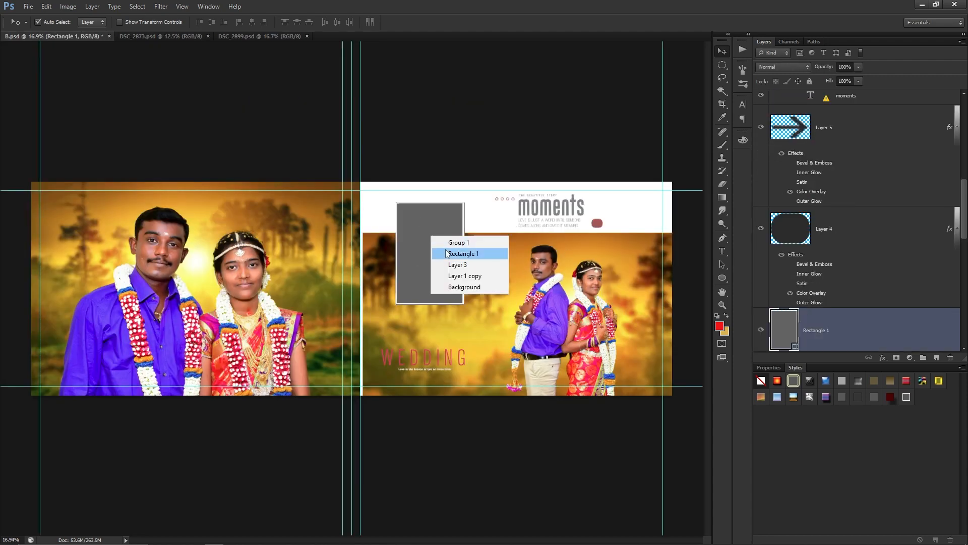
click(446, 252)
key(ctrl+v)
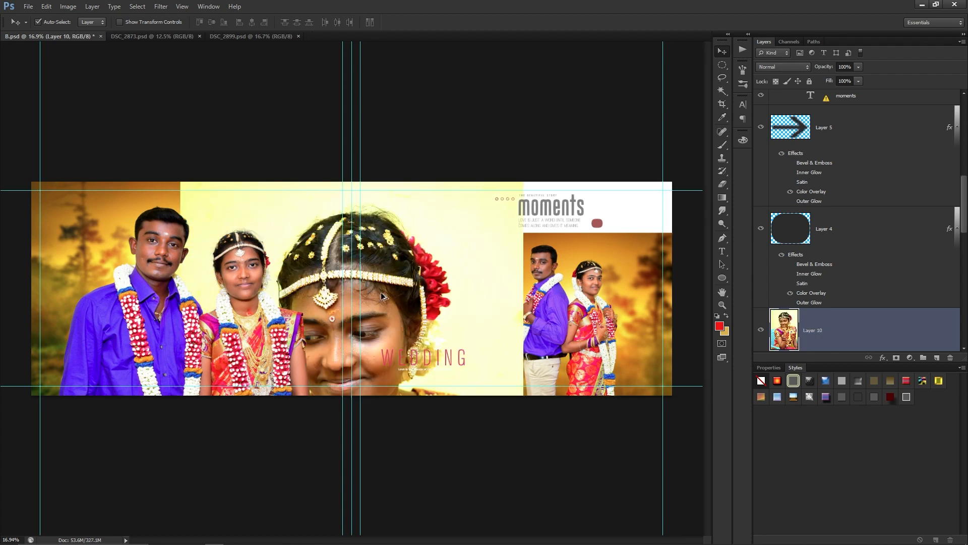
key(ctrl+alt+g)
- Scale the clipped bride portrait down proportionally and move it to fill the Rectangle 1 photo frame
key(ctrl+t)
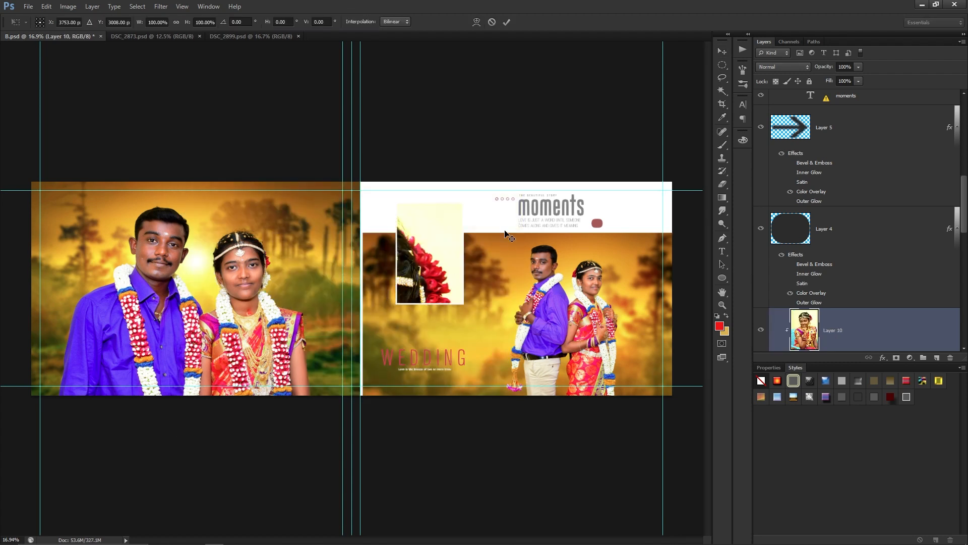
drag(497, 230, 386, 338)
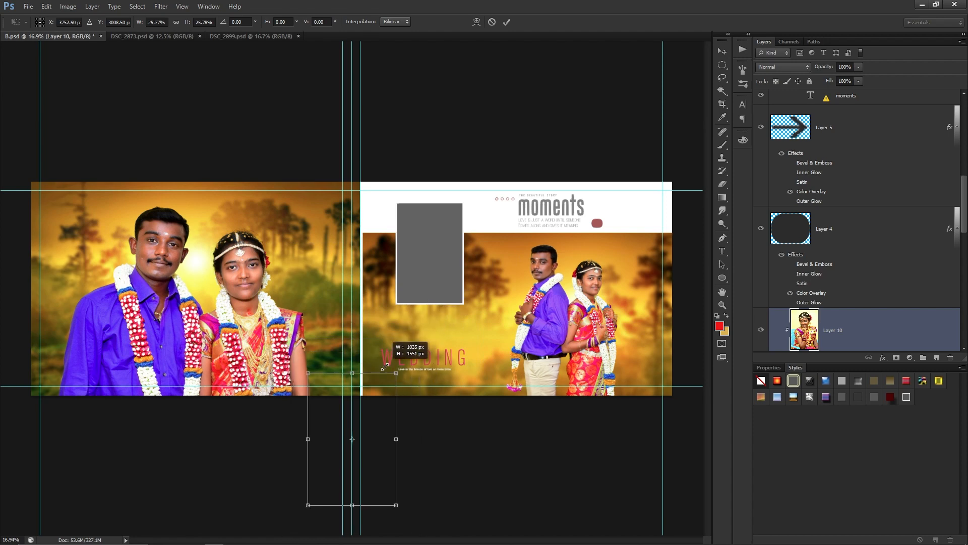
drag(367, 422, 437, 252)
key(Return)
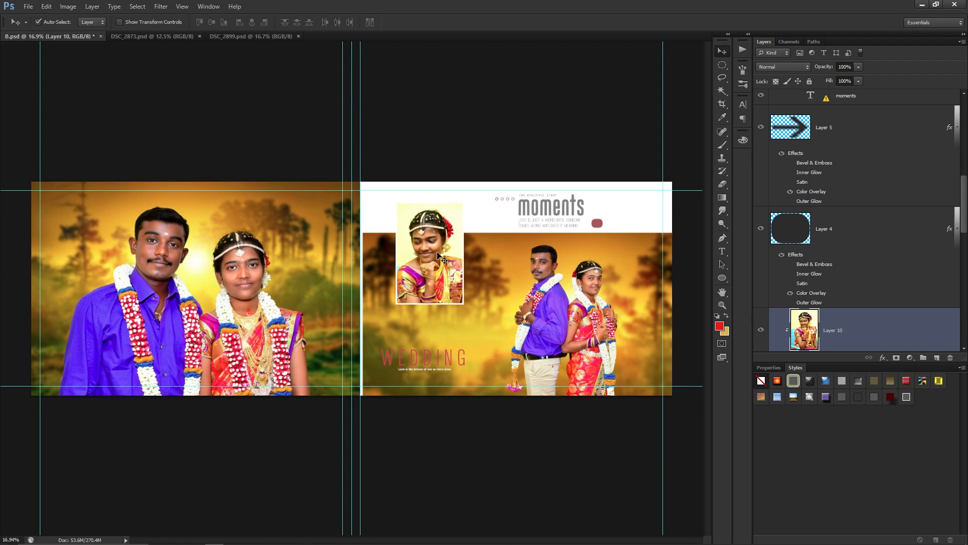
- Enable a Drop Shadow layer style on the Rectangle 1 photo frame
scroll(442, 259, up, 5)
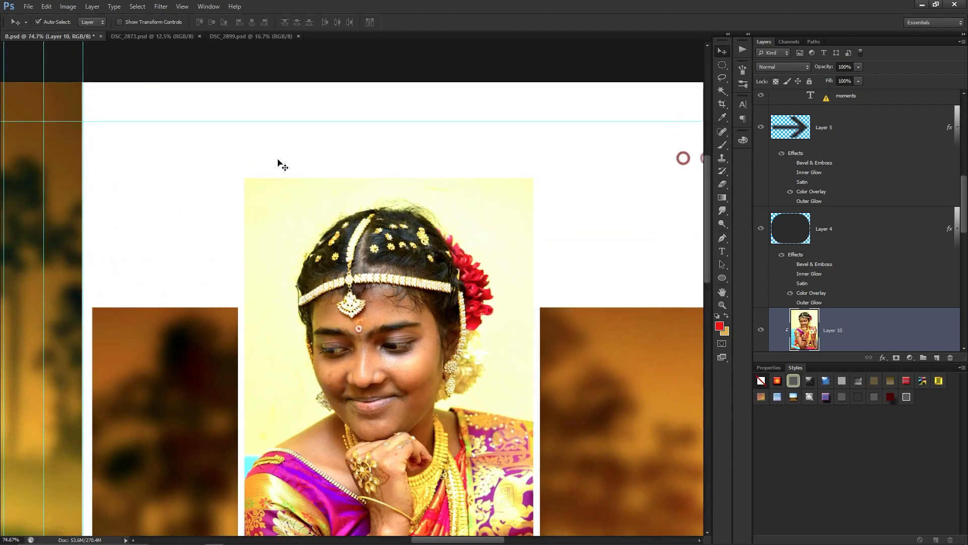
right_click(503, 207)
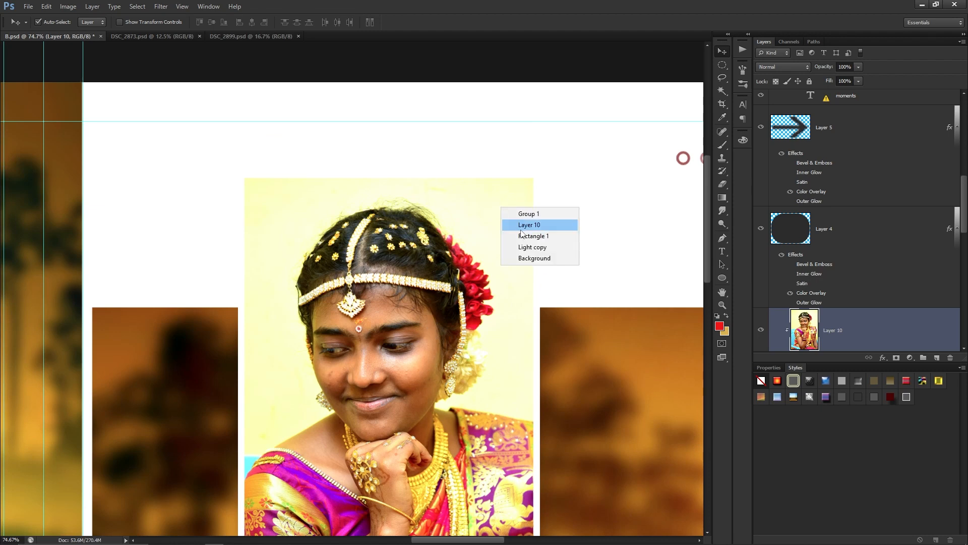
click(522, 236)
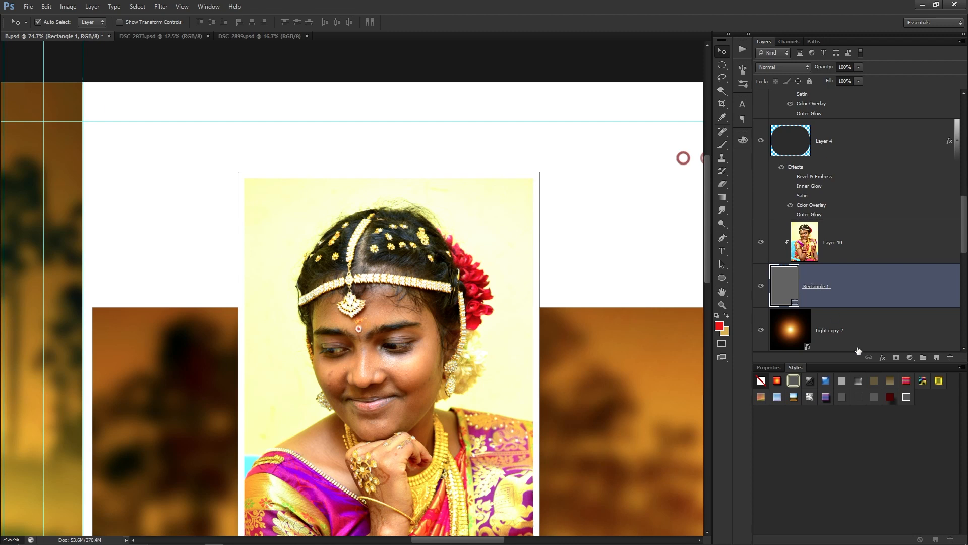
double_click(917, 297)
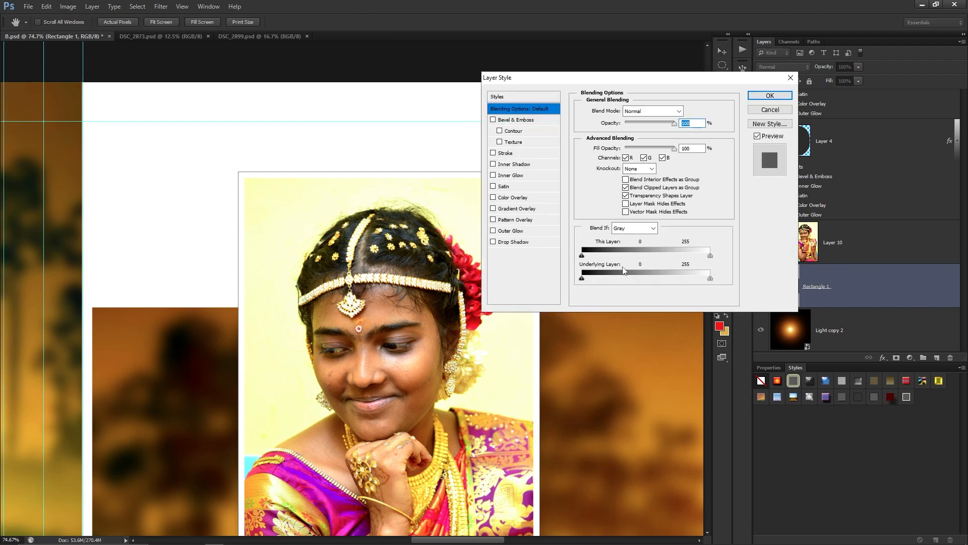
click(512, 242)
- Set the frame's drop shadow to a -90° angle and 14 px distance, with a larger size for soft edges
drag(386, 197, 387, 181)
drag(587, 77, 682, 77)
drag(718, 154, 712, 178)
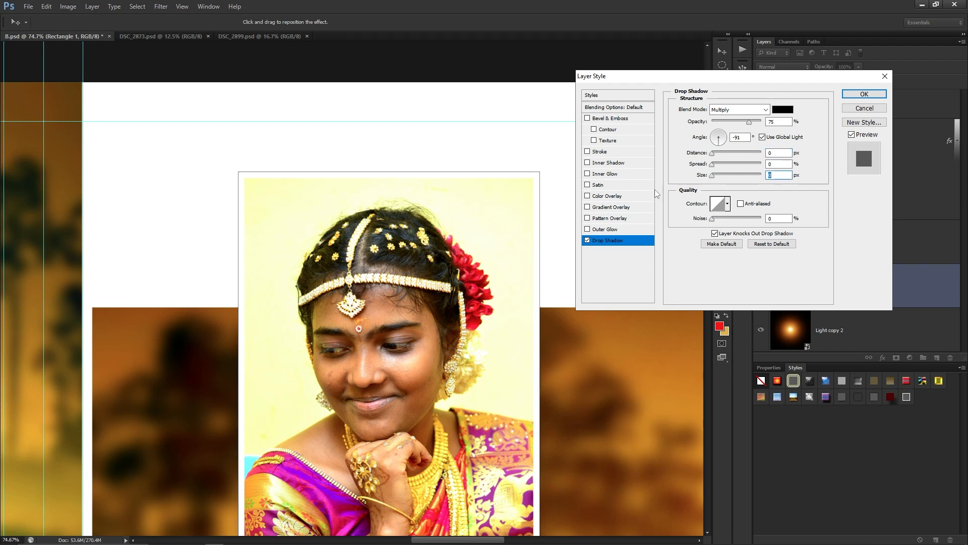
drag(451, 190, 453, 177)
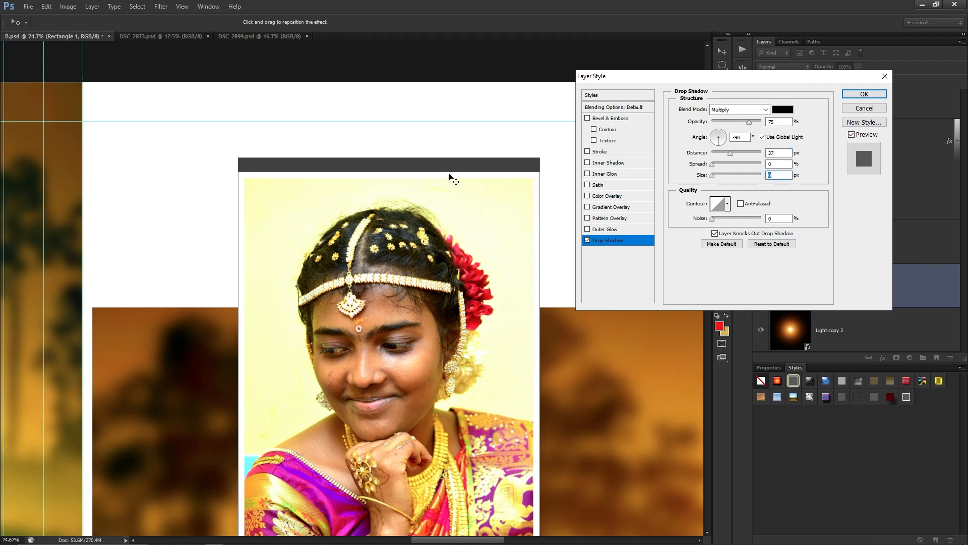
drag(718, 177, 727, 178)
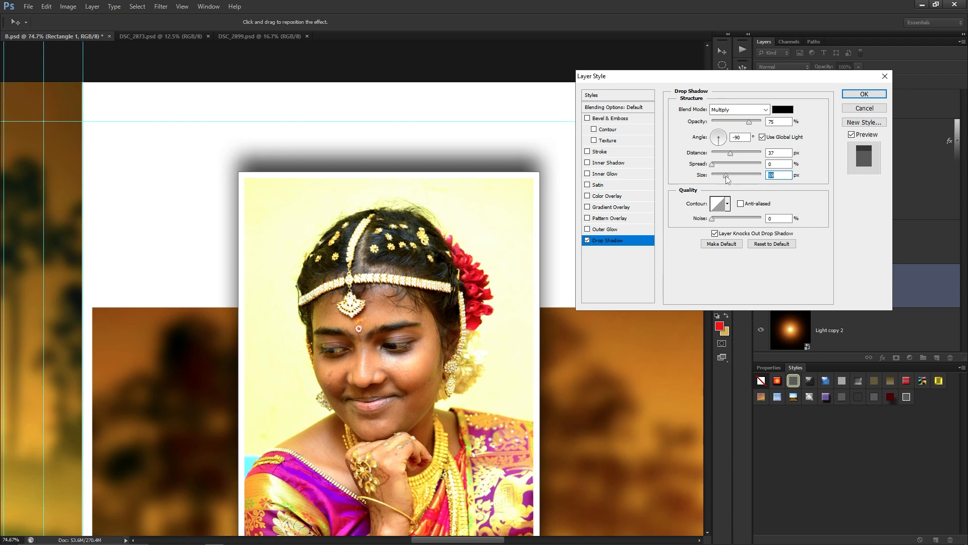
drag(428, 165, 429, 177)
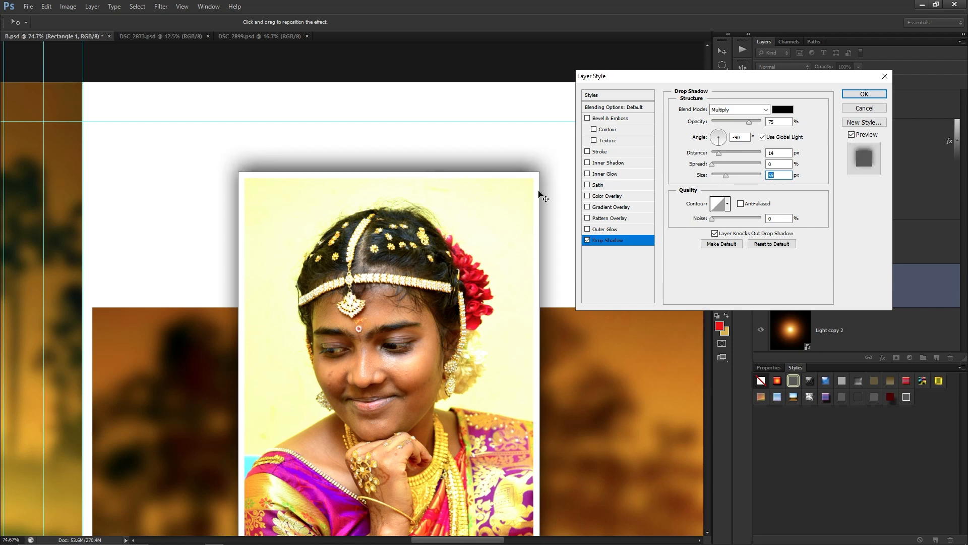
click(864, 94)
- Save the finished B.psd spread and close it together with DSC_2899.psd and DSC_2873.psd
key(ctrl+0)
click(636, 57)
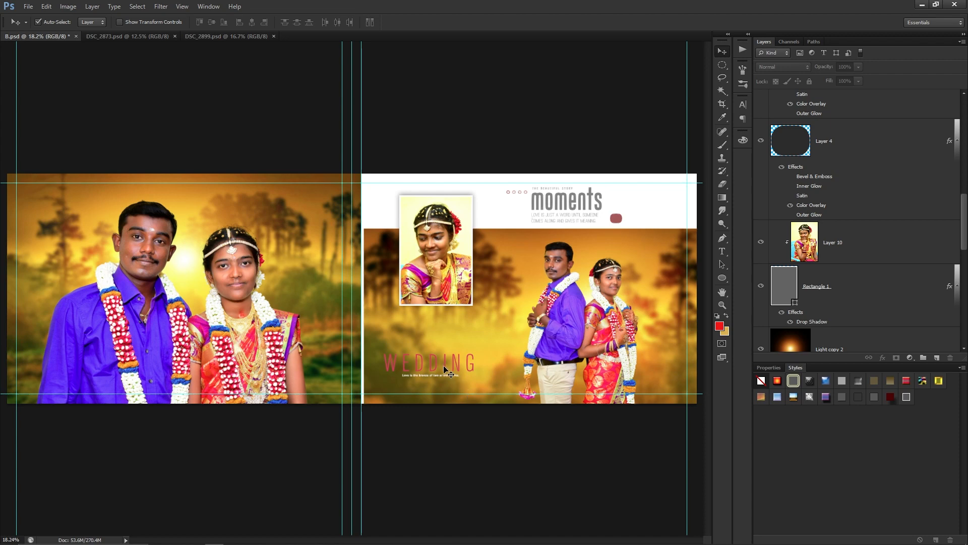
scroll(442, 363, up, 2)
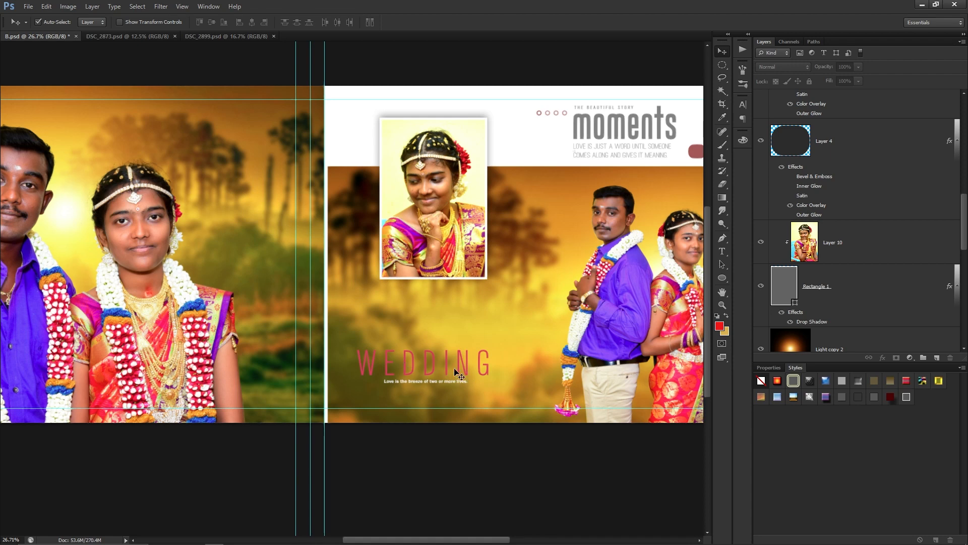
scroll(431, 386, down, 1)
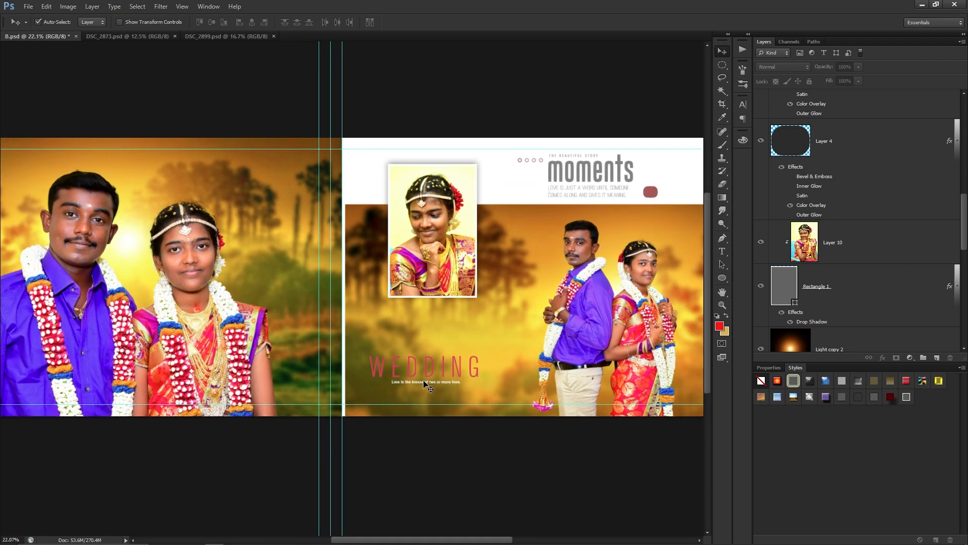
key(ctrl+s)
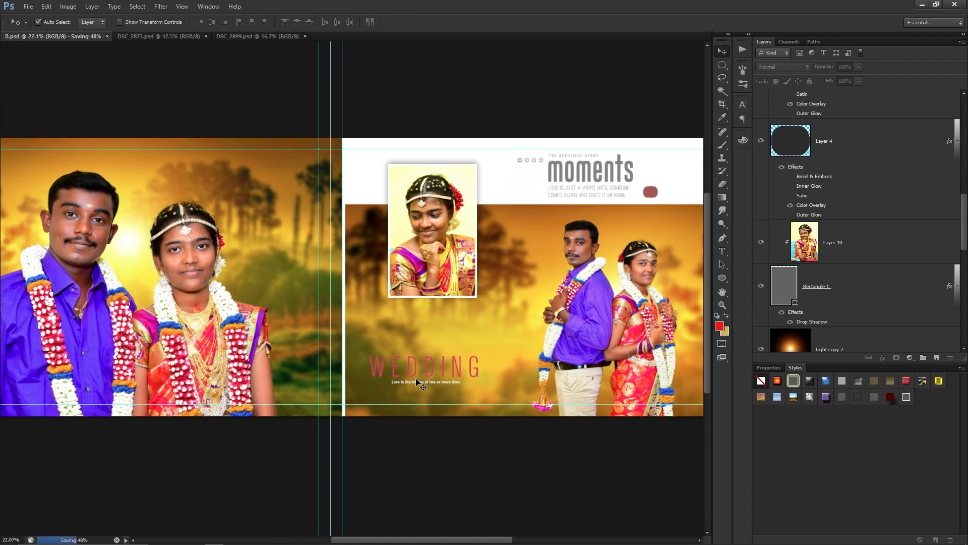
key(ctrl+w)
key(ctrl+w)
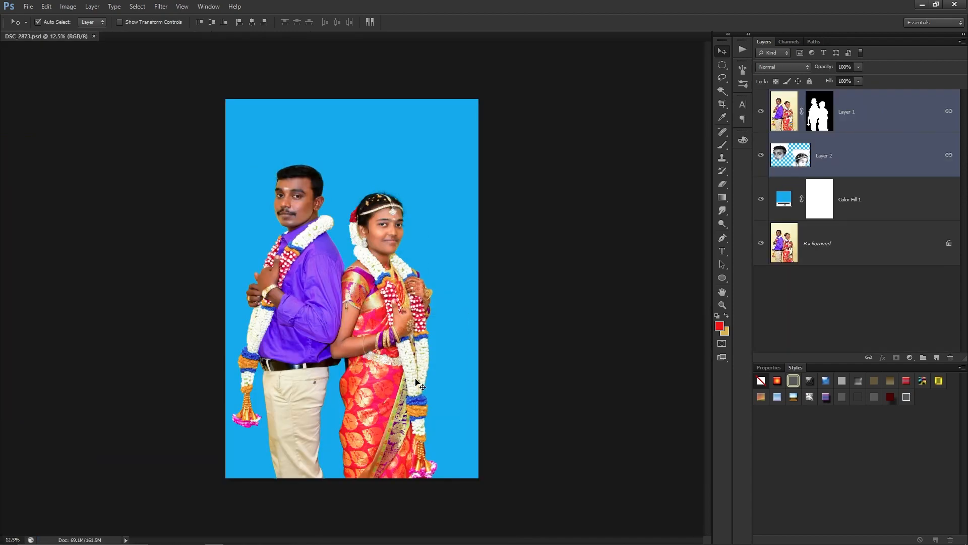
key(ctrl+w)
- Switch to File Explorer and open the inner 10X30 folder that holds the PSD templates
key(alt+Tab)
click(461, 385)
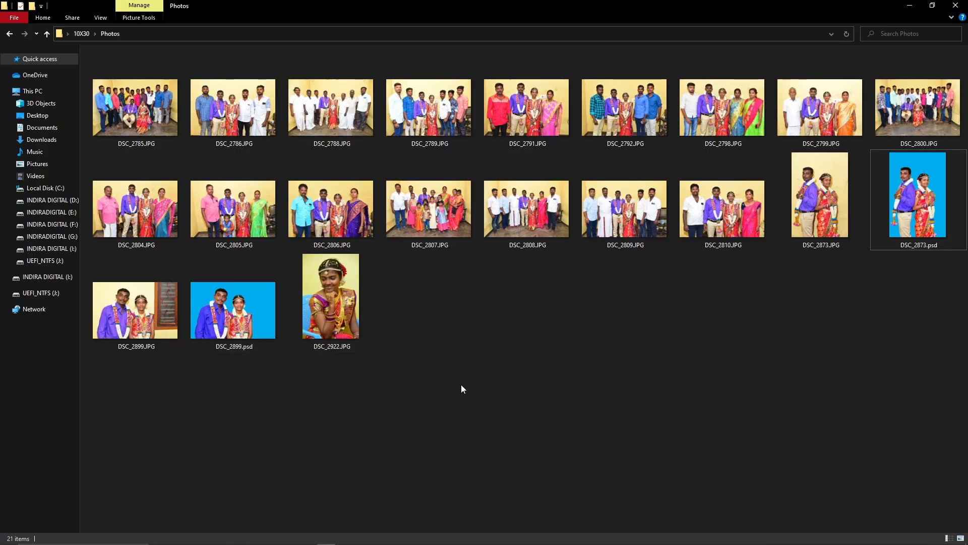
key(BackSpace)
click(142, 101)
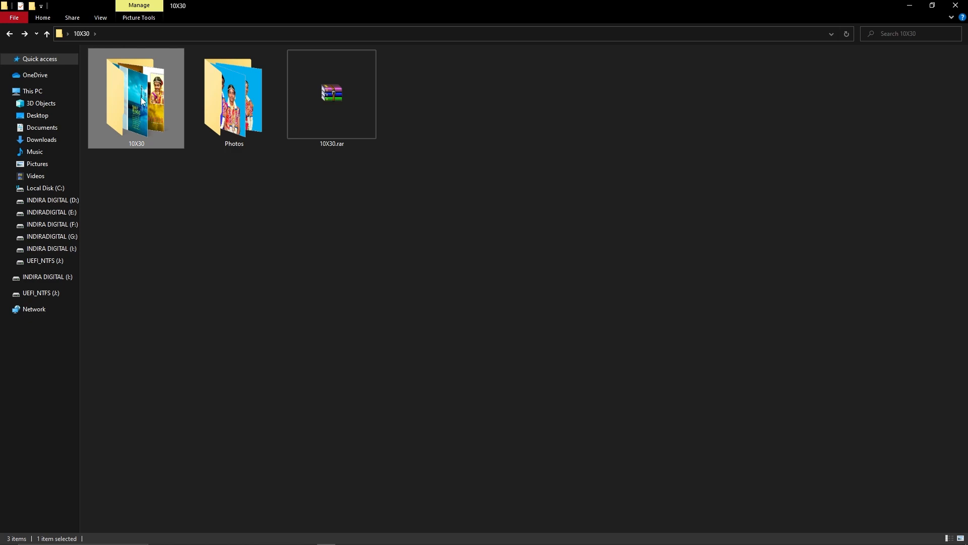
double_click(142, 100)
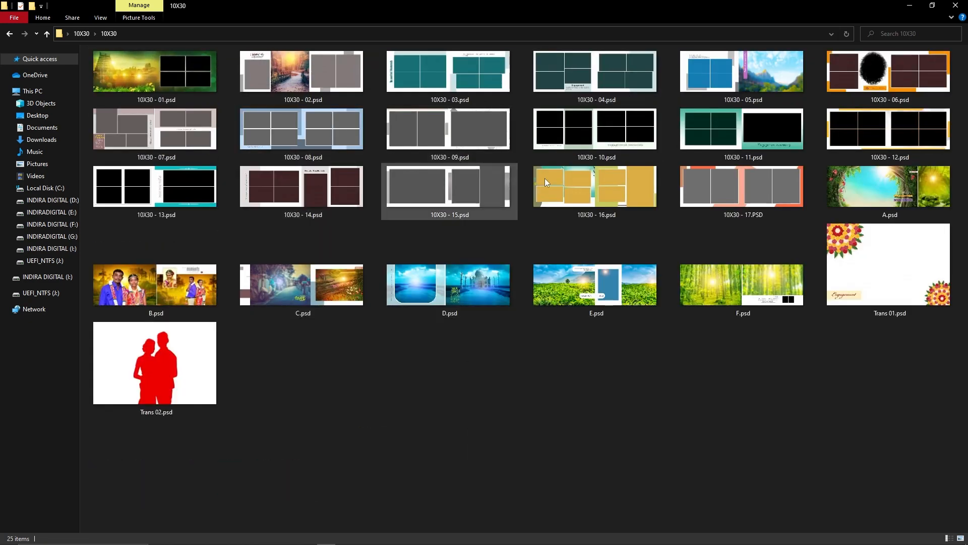
- Open the 10X30 - 02.psd template in Photoshop and check its layout with the guides hidden and shown again
click(722, 77)
key(alt+Tab)
drag(288, 76, 358, 195)
key(Return)
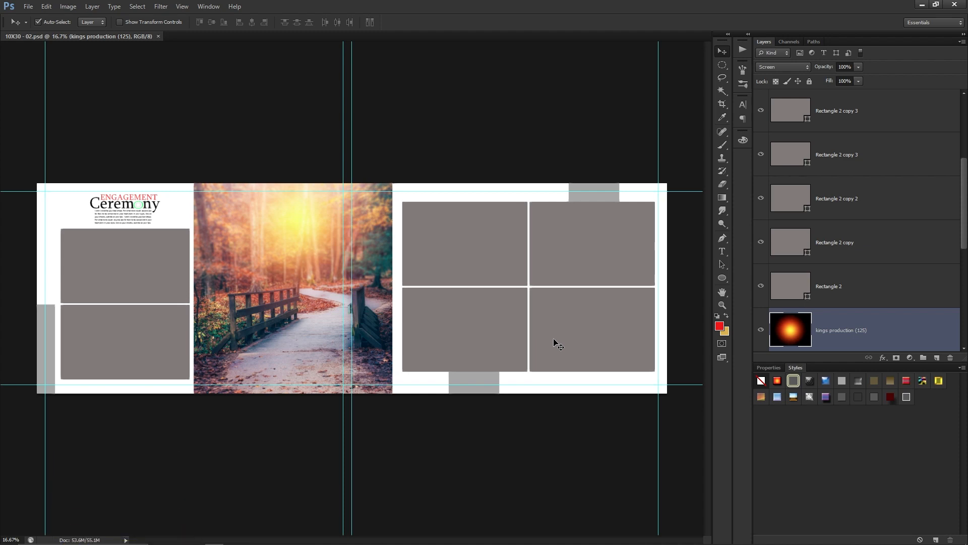
key(ctrl+semicolon)
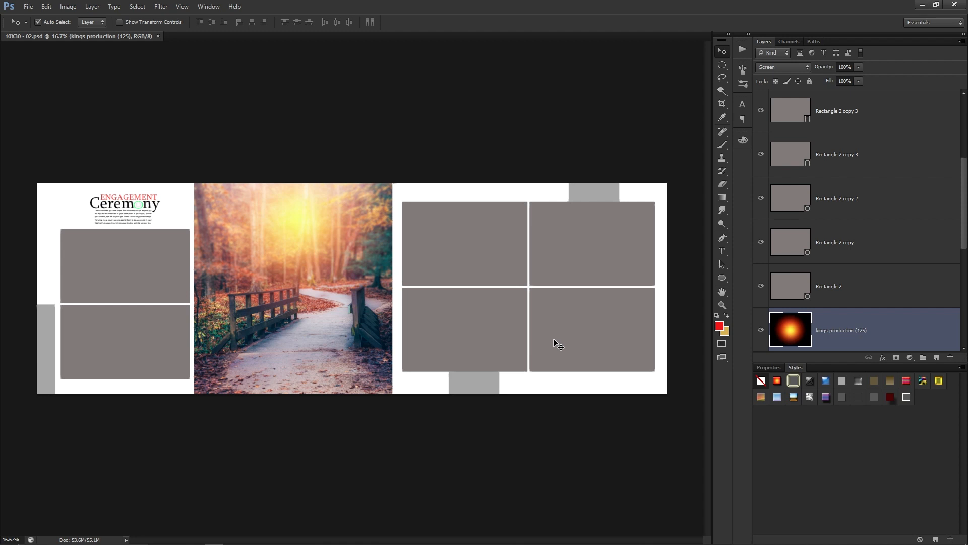
key(ctrl+semicolon)
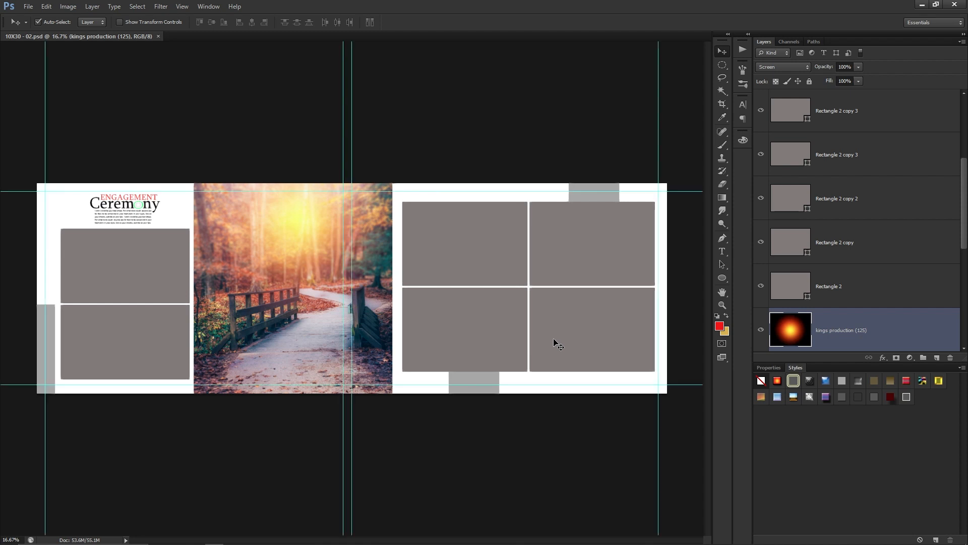
- Switch to File Explorer and open the Photos folder beside the templates folder
key(alt+Tab)
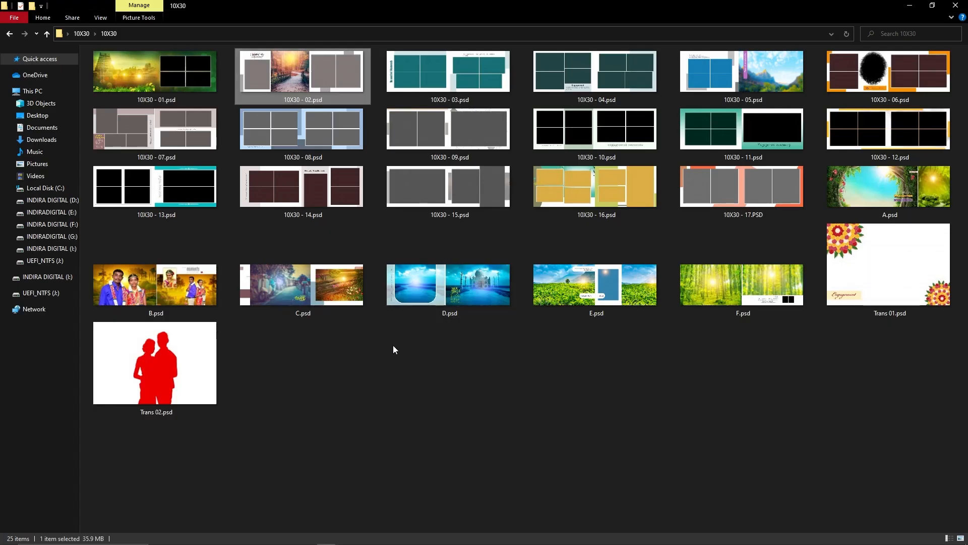
key(alt+Up)
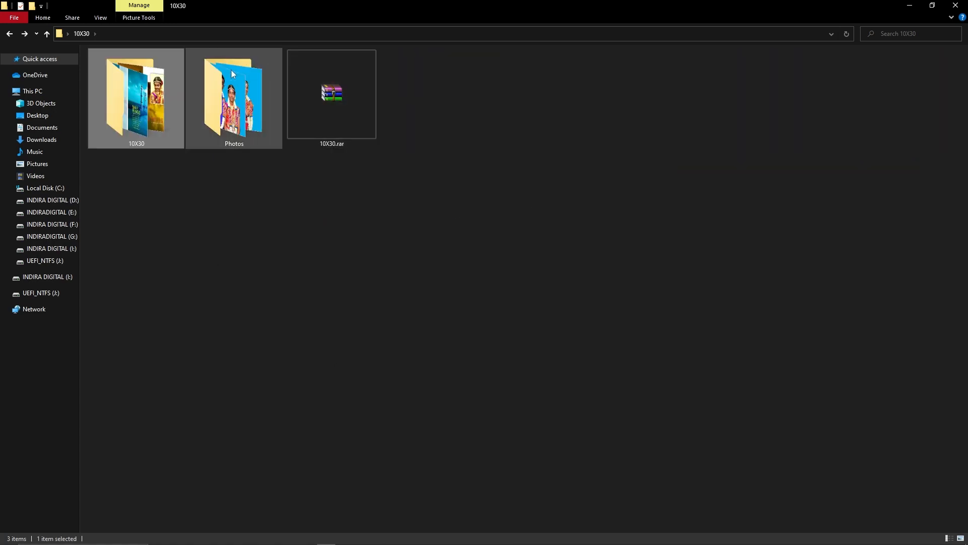
double_click(227, 89)
key(alt+Tab)
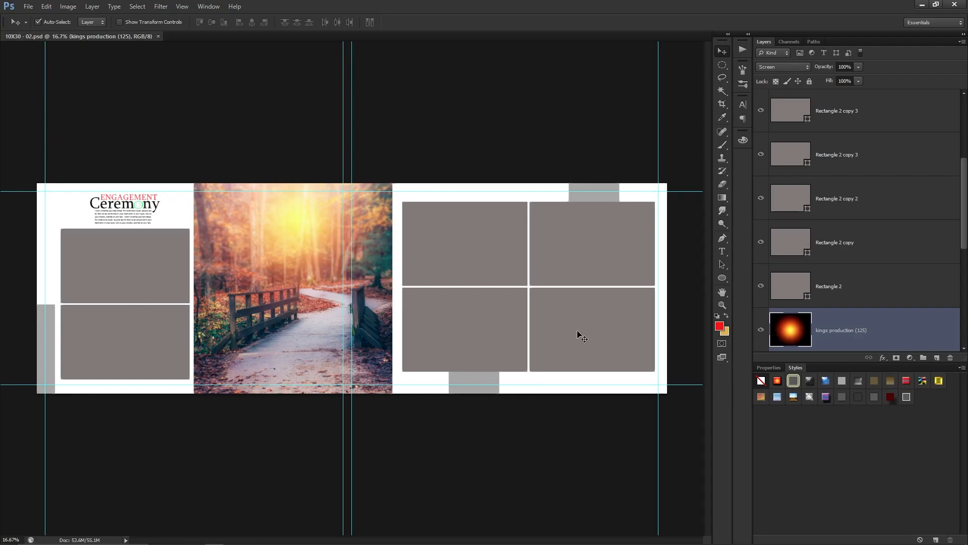
key(alt+Tab)
- Open the photos DSC_2786, DSC_2789, DSC_2791, DSC_2792, DSC_2798 and DSC_2799 together in Photoshop
click(250, 116)
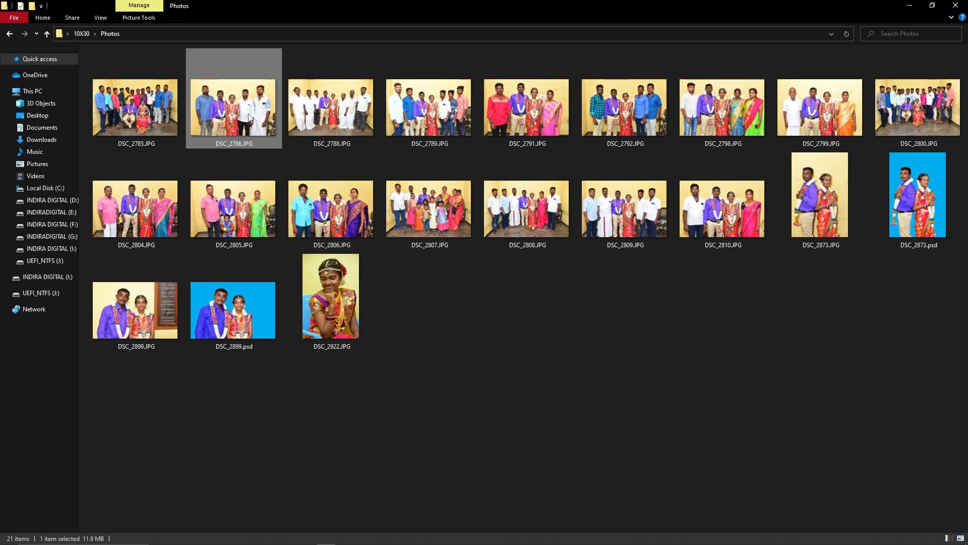
ctrl+click(424, 119)
ctrl+click(531, 132)
ctrl+click(626, 134)
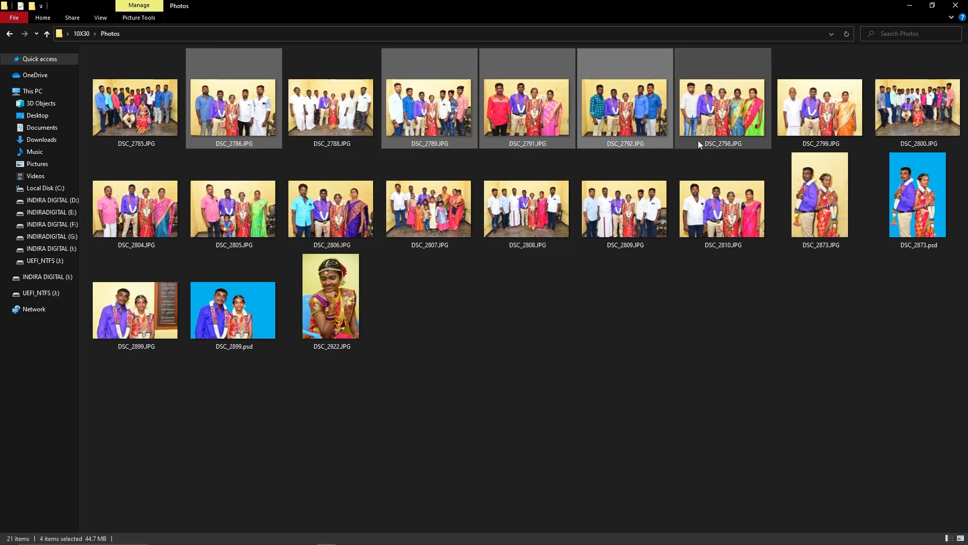
ctrl+click(698, 140)
ctrl+click(811, 121)
drag(252, 118, 405, 76)
key(alt+Tab)
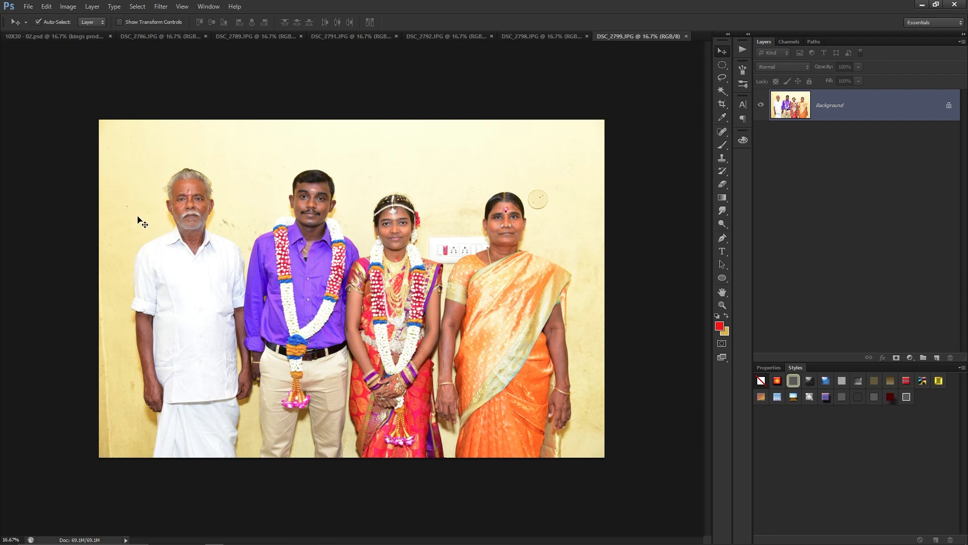
- Look through the opened group photos one after another and return to the 10X30 - 02.psd spread
key(ctrl+Tab)
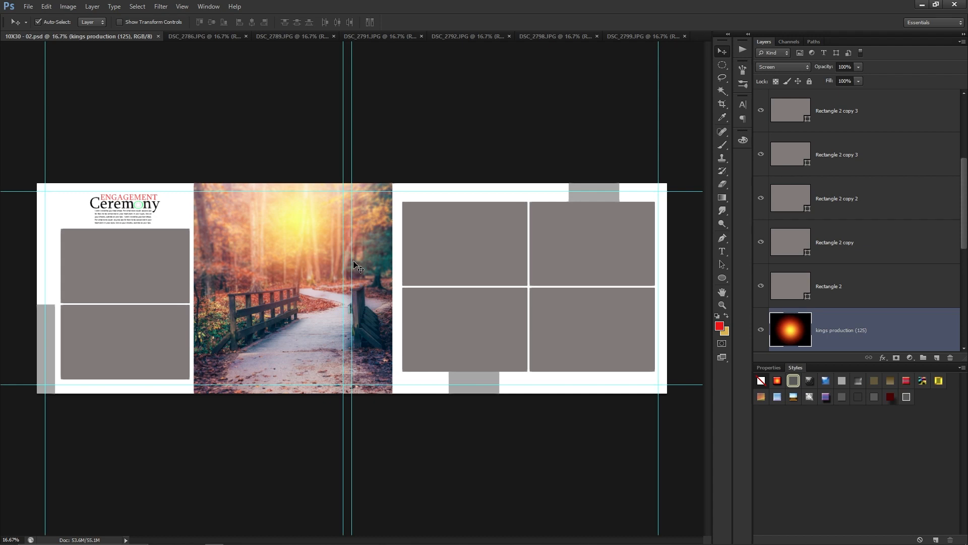
key(ctrl+Tab)
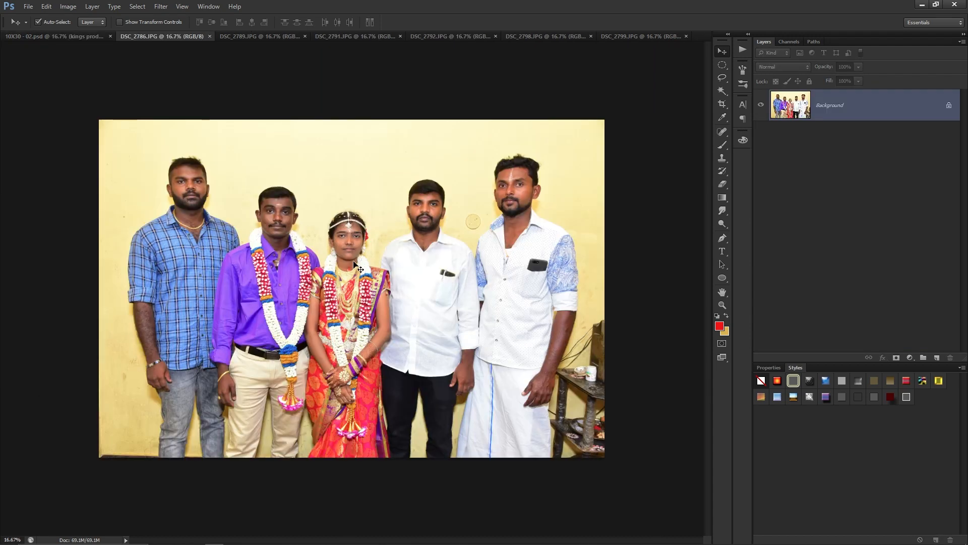
click(253, 34)
click(328, 35)
click(427, 37)
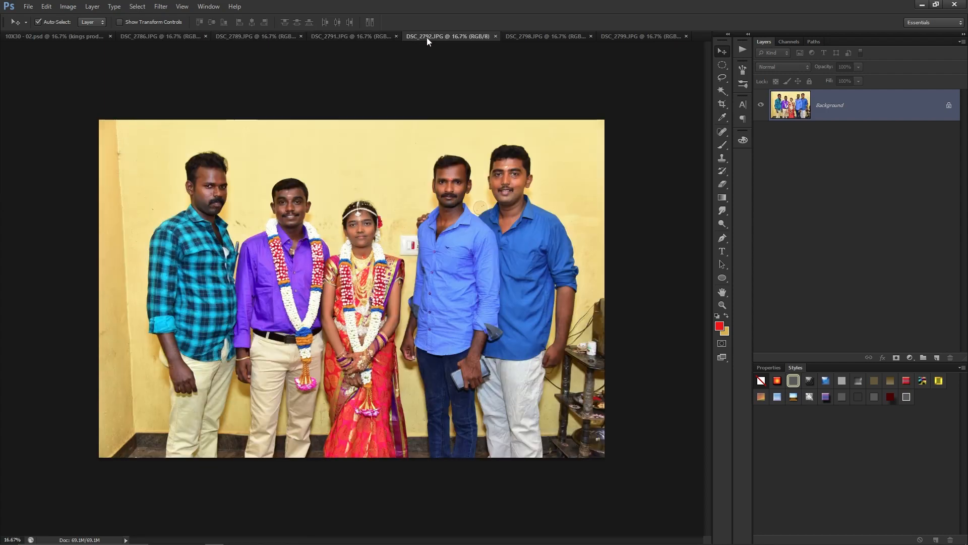
key(Tab)
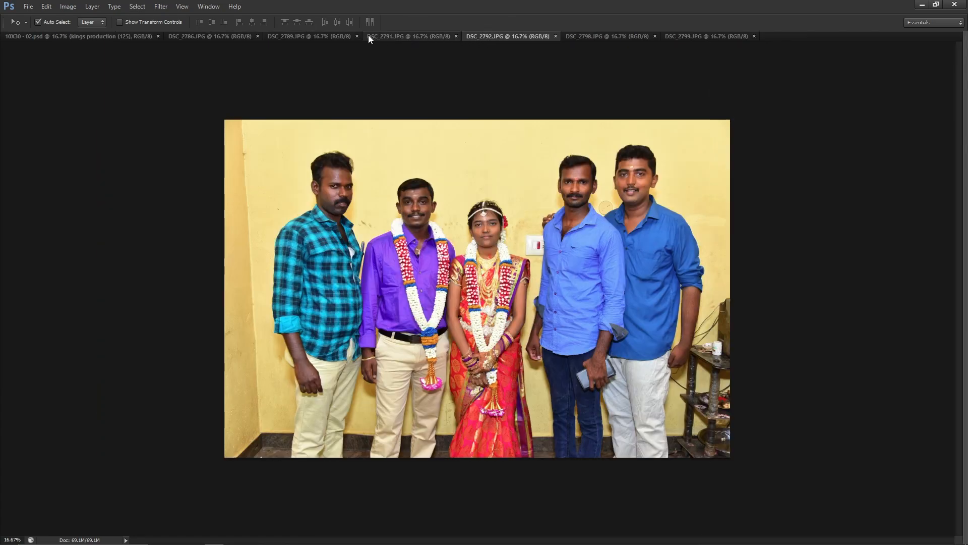
key(Tab)
key(Tab)
key(ctrl+shift+Tab)
key(ctrl+shift+Tab)
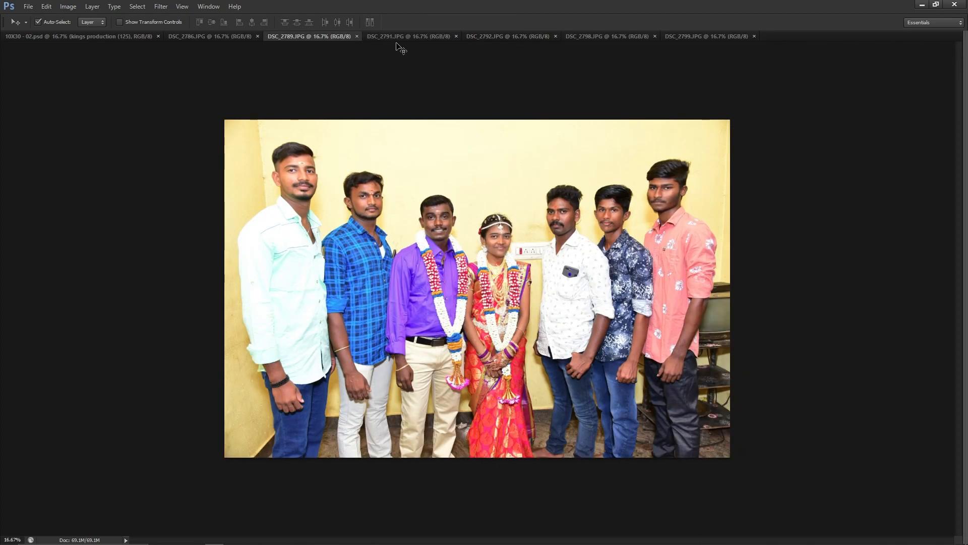
key(Tab)
key(Tab)
key(Tab)
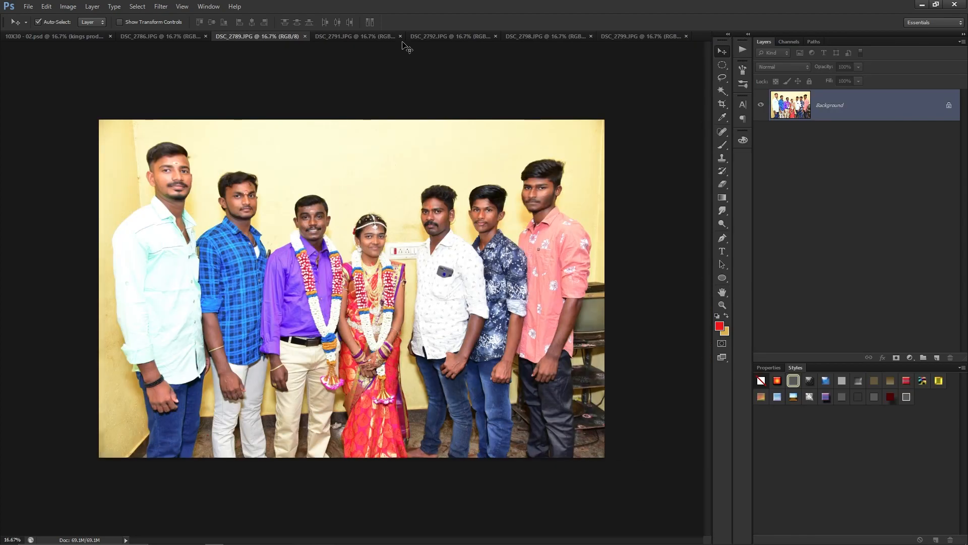
click(396, 39)
click(434, 37)
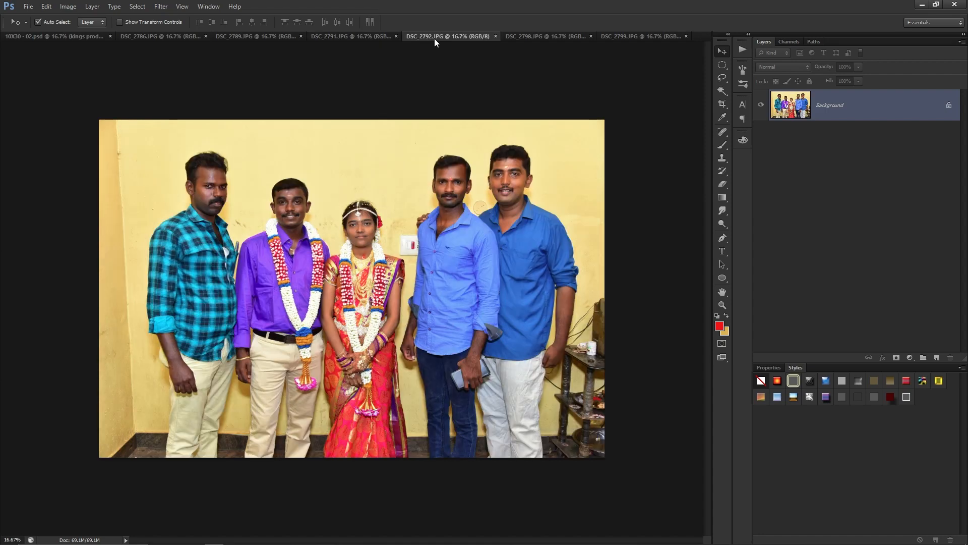
click(555, 38)
key(ctrl+shift+Tab)
key(ctrl+shift+Tab)
key(ctrl+shift+Tab)
key(ctrl+shift+Tab)
key(ctrl+shift+Tab)
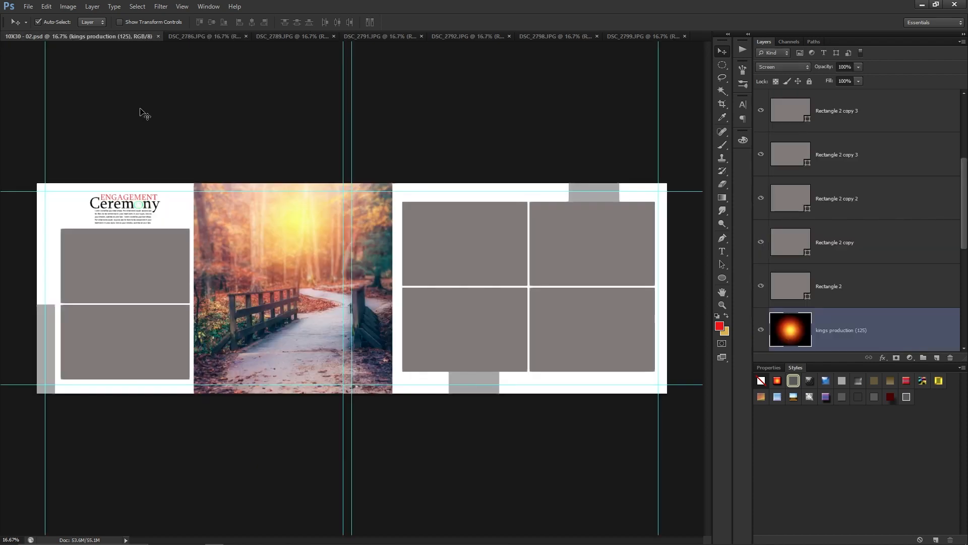
- Place DSC_2786.JPG, clipped and scaled to fit, in the photo frame directly below the Engagement Ceremony title
click(123, 273)
right_click(125, 272)
click(125, 272)
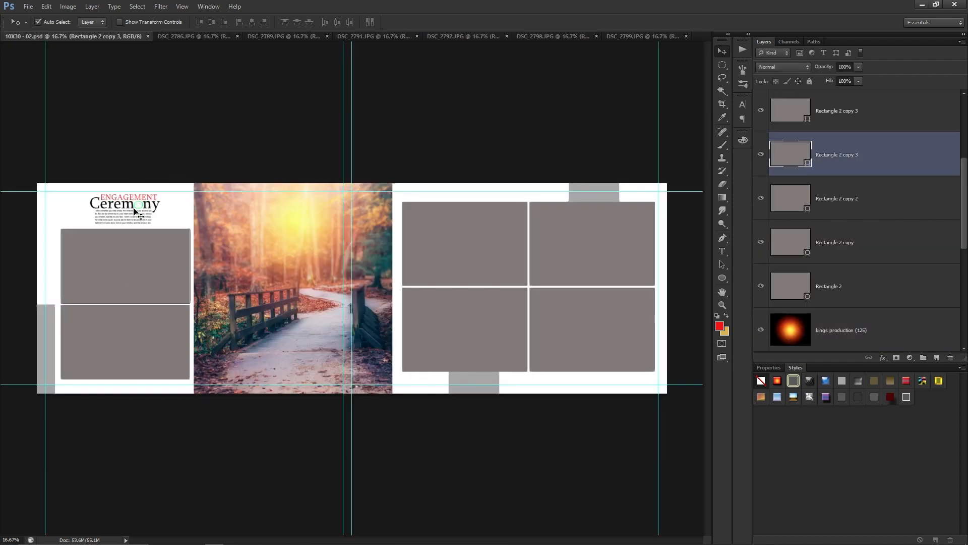
drag(147, 255, 161, 262)
key(ctrl+alt+g)
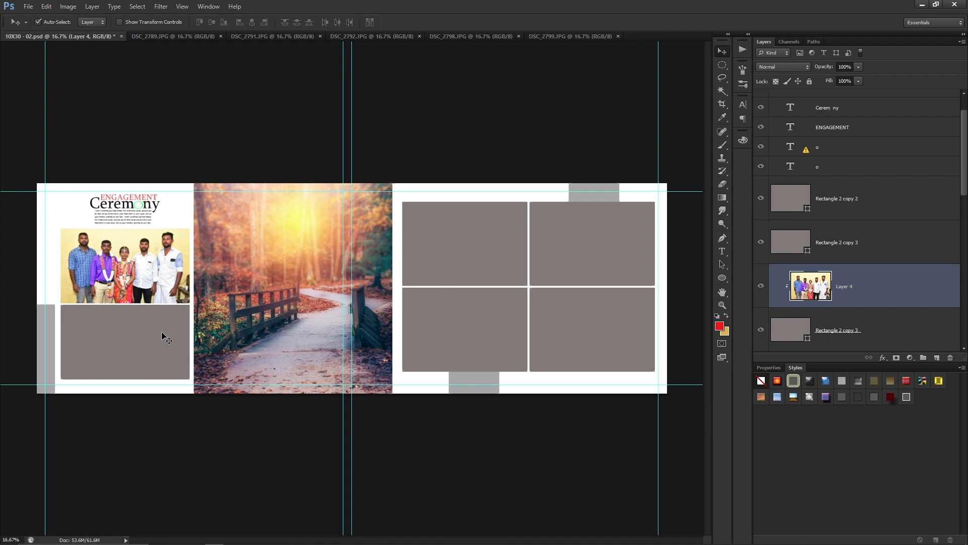
- Place DSC_2789.JPG, clipped and scaled to fit, in the lower photo frame on the spread's left side
click(162, 334)
right_click(163, 335)
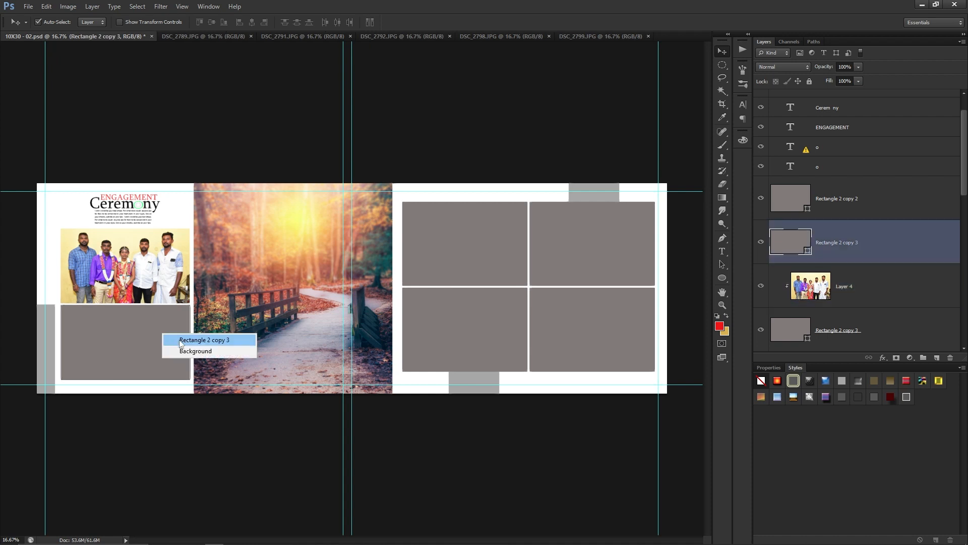
click(186, 347)
right_click(163, 330)
click(178, 335)
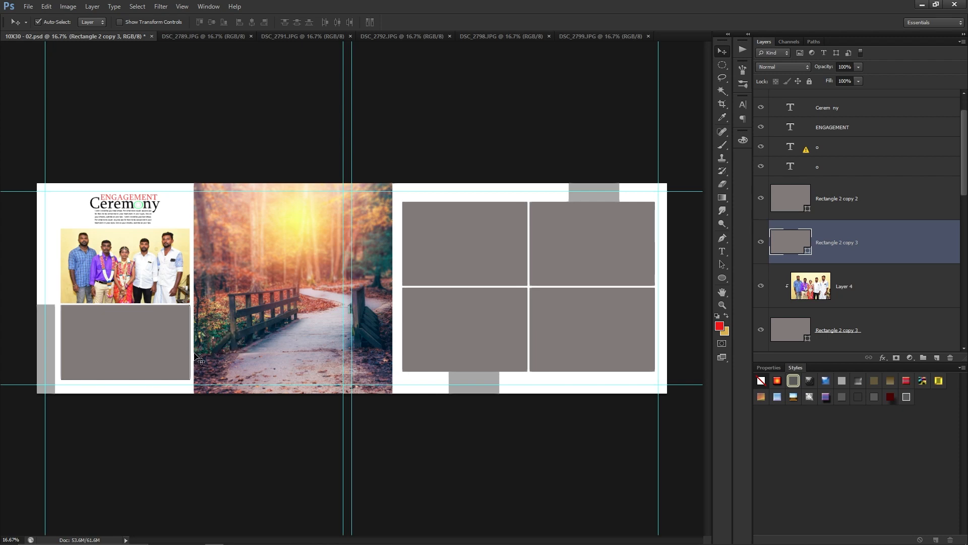
key(ctrl+Tab)
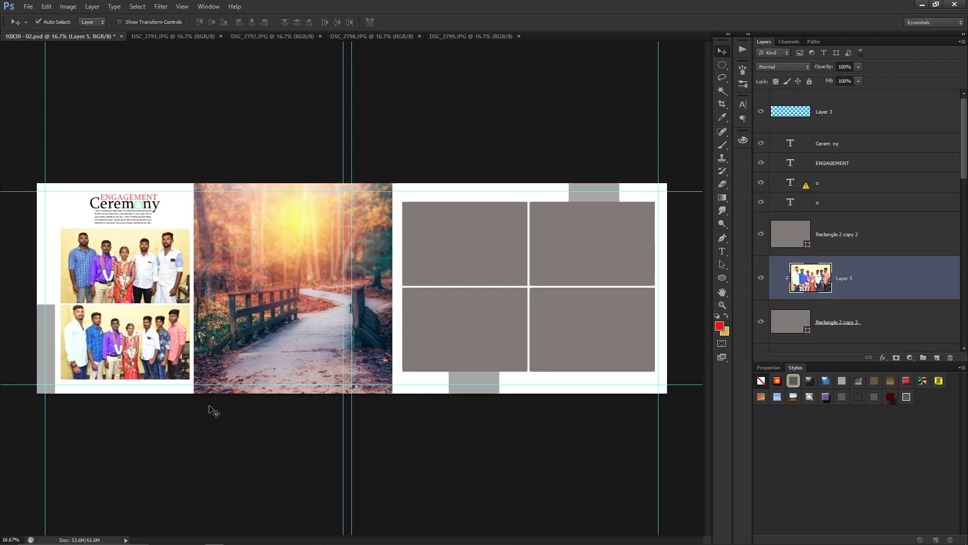
- Fill the spread's four right-hand frames in reading order with DSC_2791, DSC_2792, DSC_2798 and DSC_2799 as clipped photos
click(496, 242)
key(F2)
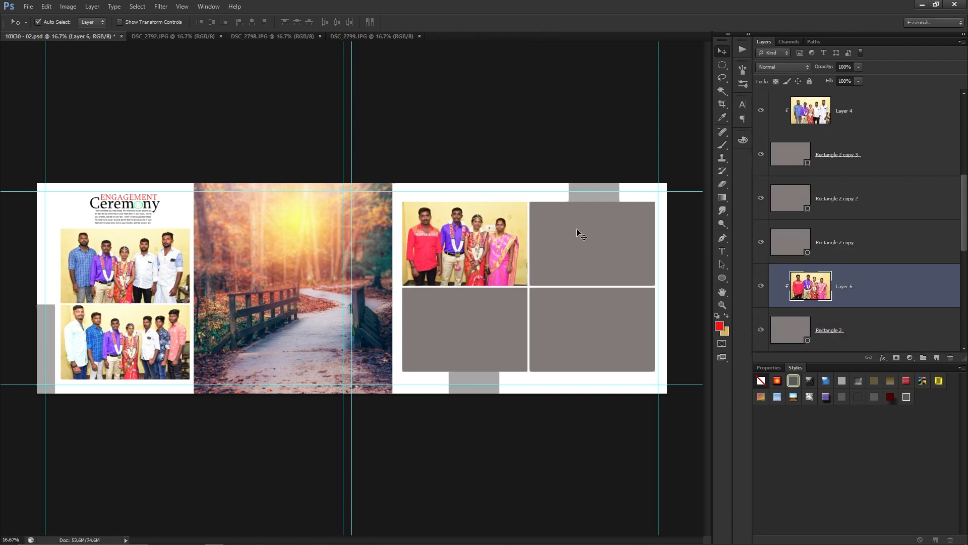
click(593, 243)
key(F2)
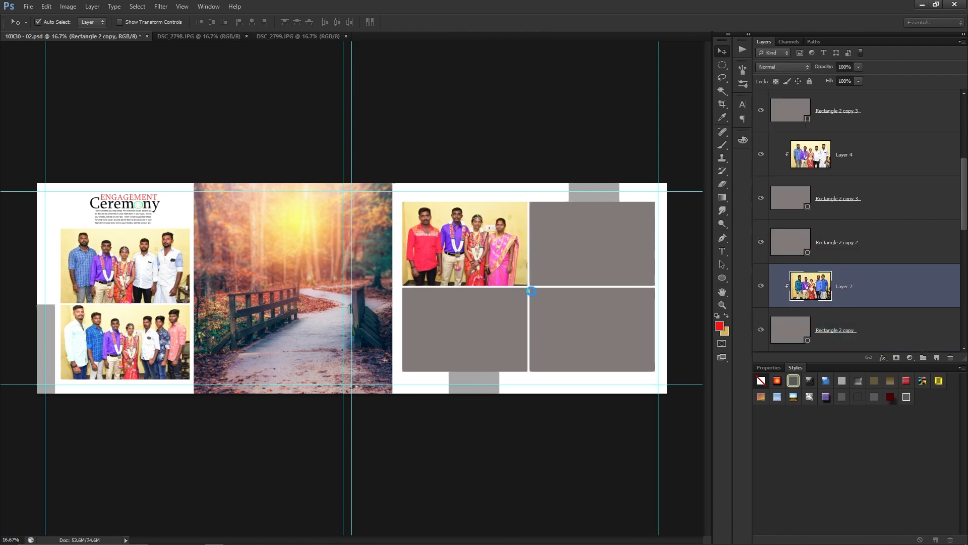
click(504, 327)
key(F2)
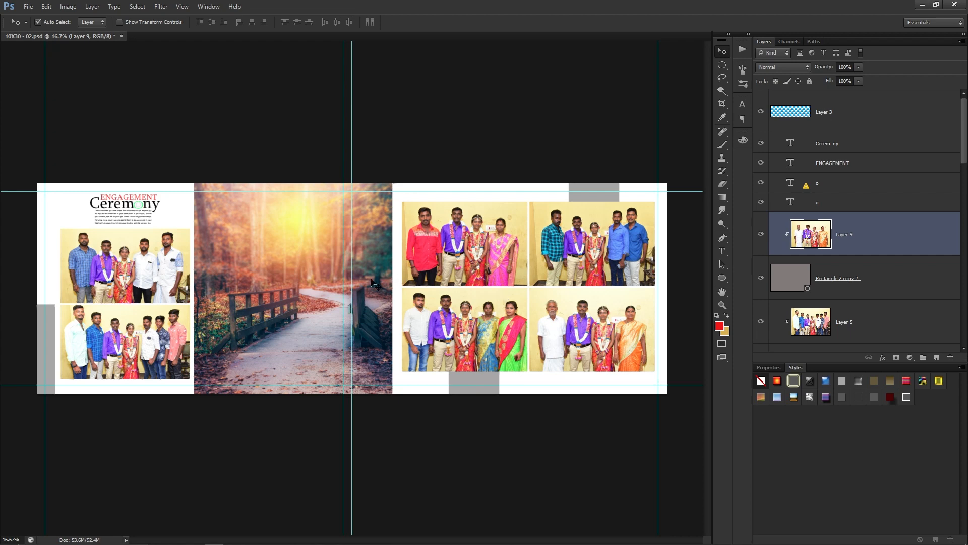
- Open the couple cutout DSC_2873.psd from the Photos folder in Photoshop and select both Layer 1 and Layer 2
key(alt+Tab)
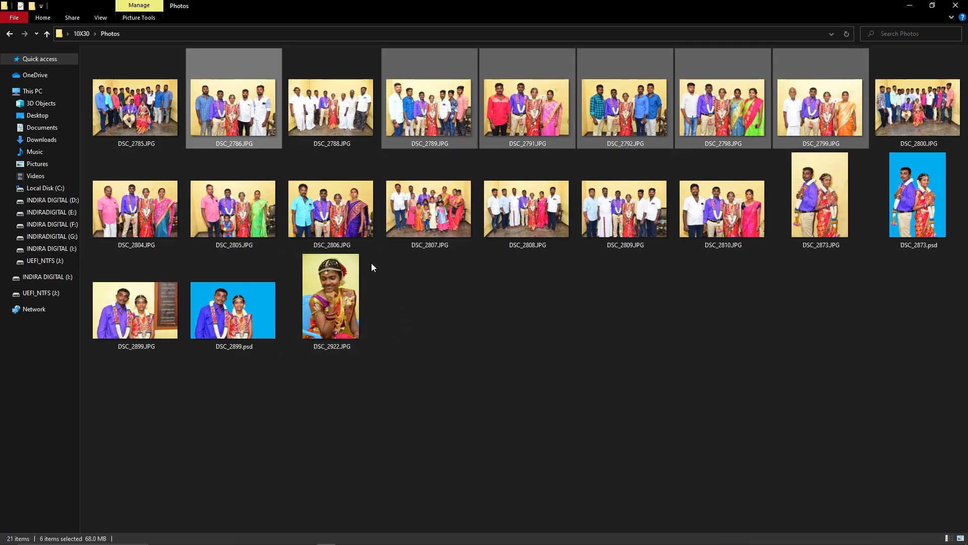
click(623, 362)
key(alt+Tab)
drag(899, 220, 439, 160)
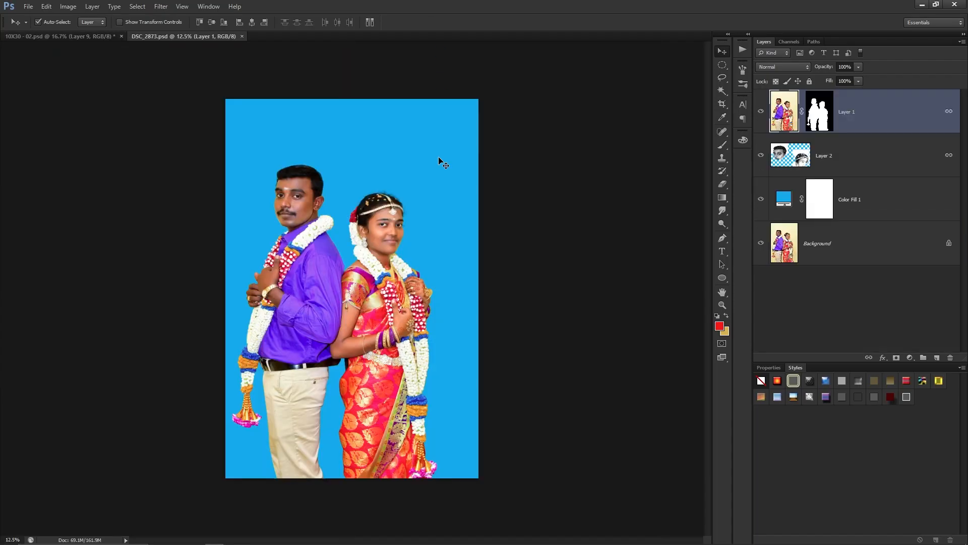
ctrl+click(853, 157)
drag(344, 195, 399, 317)
drag(404, 374, 441, 294)
key(ctrl+0)
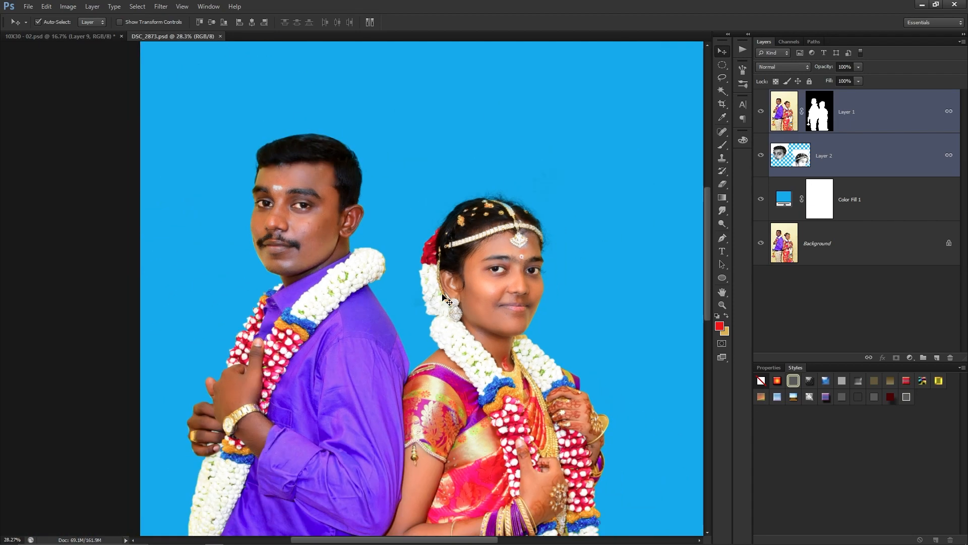
key(ctrl+Tab)
right_click(289, 286)
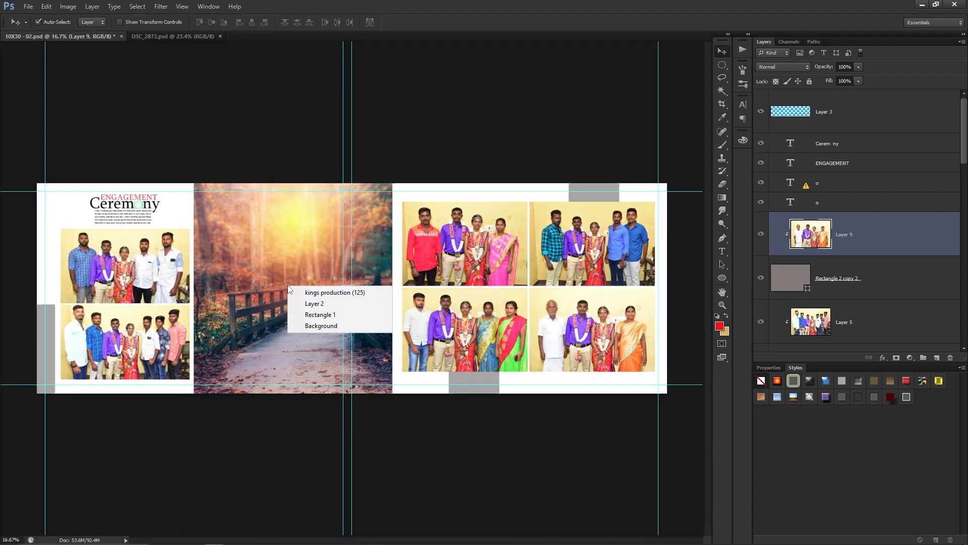
click(287, 256)
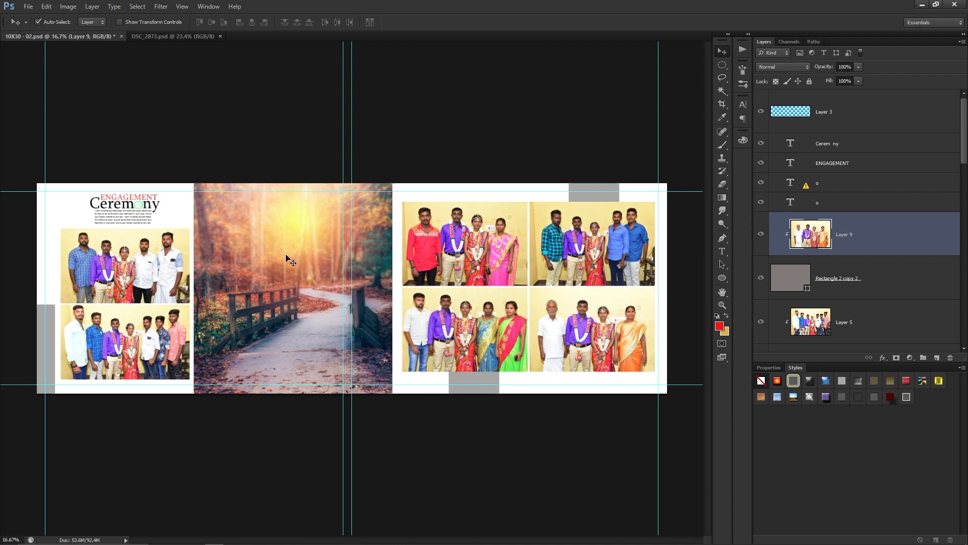
key(ctrl+v)
key(ctrl+t)
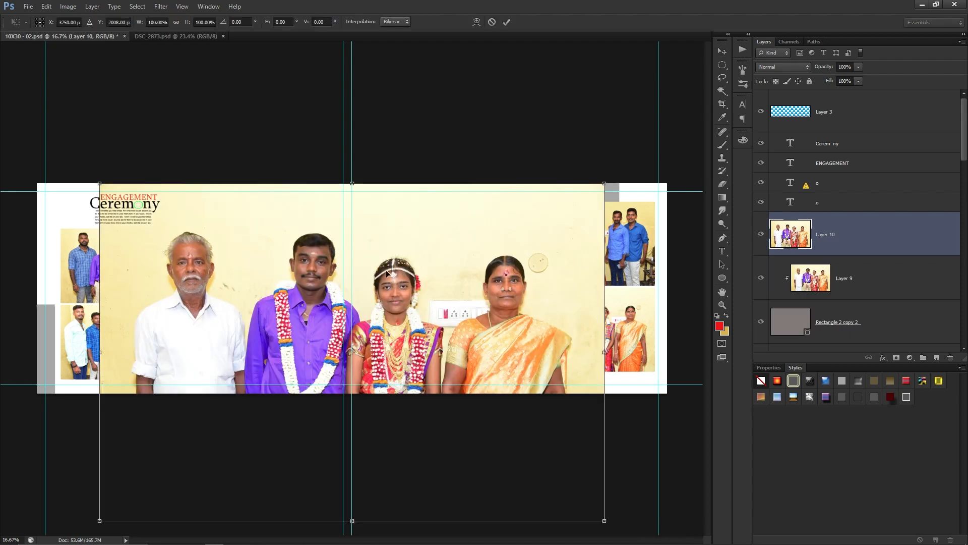
key(Escape)
key(ctrl+z)
key(ctrl+Tab)
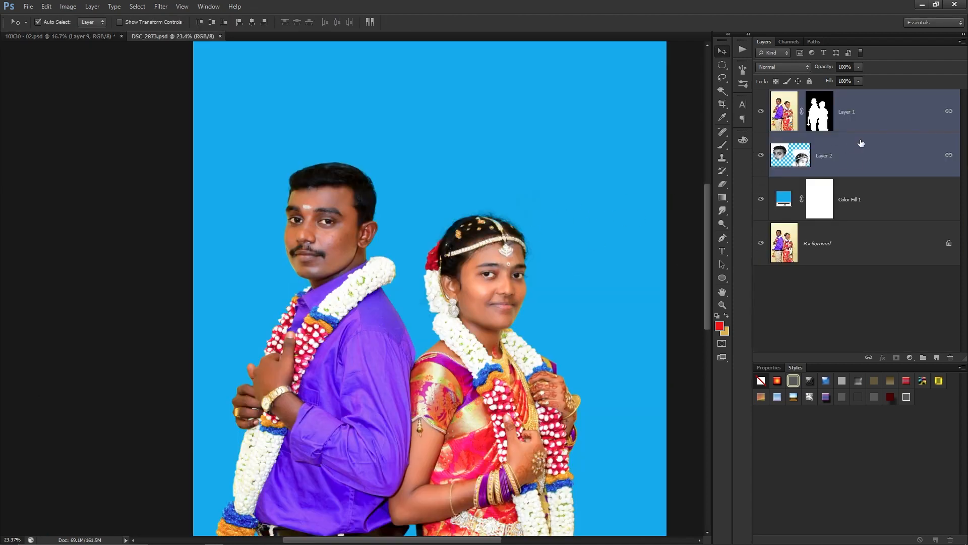
- Bring the two couple cutout layers into 10X30 - 02.psd, scale them to about 56% and place them over the central forest photo
drag(321, 206, 318, 235)
key(ctrl+t)
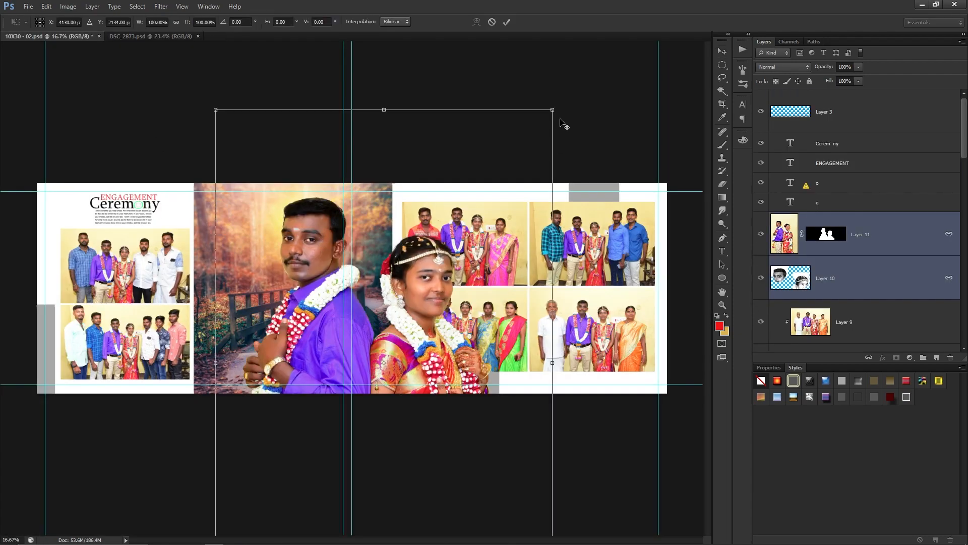
drag(551, 108, 539, 189)
drag(416, 404, 346, 328)
drag(442, 96, 404, 147)
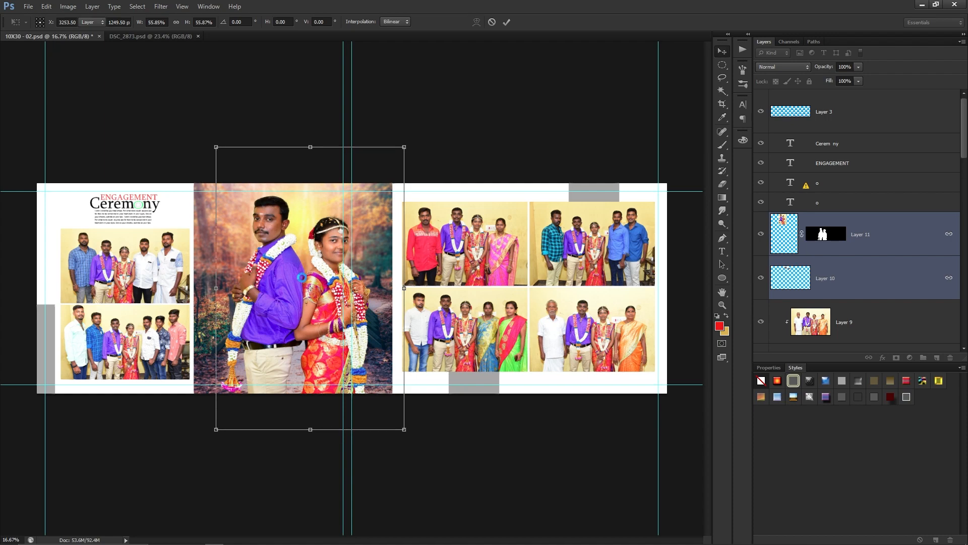
- Scale the couple cutout down to about 88.5% and reposition it slightly left of center on the forest background
scroll(306, 281, up, 7)
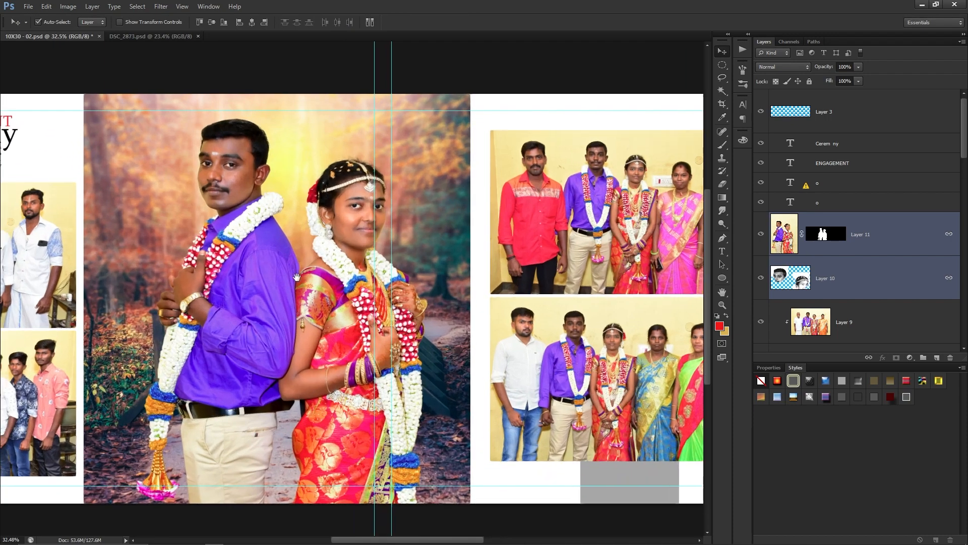
drag(335, 279, 435, 244)
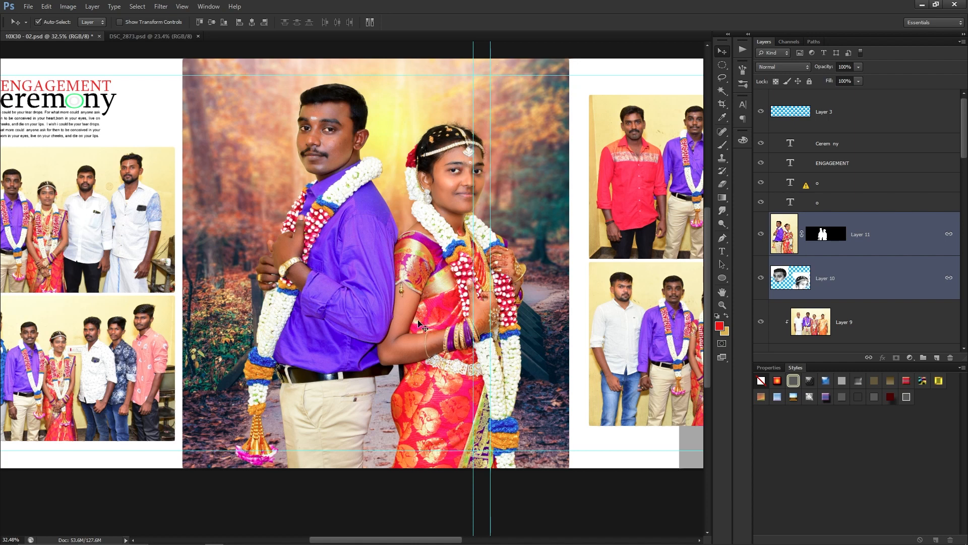
drag(423, 326, 388, 315)
key(ctrl+0)
key(ctrl+t)
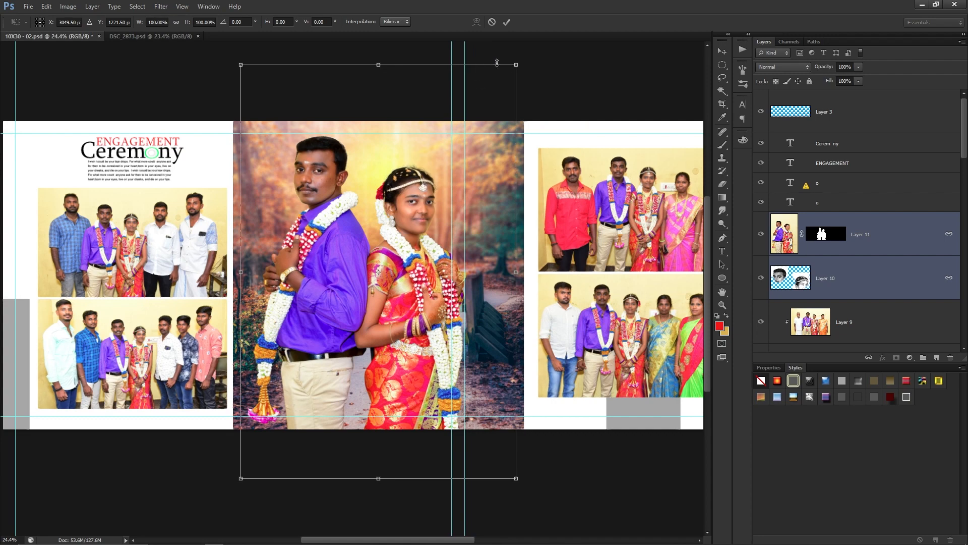
drag(511, 74, 487, 93)
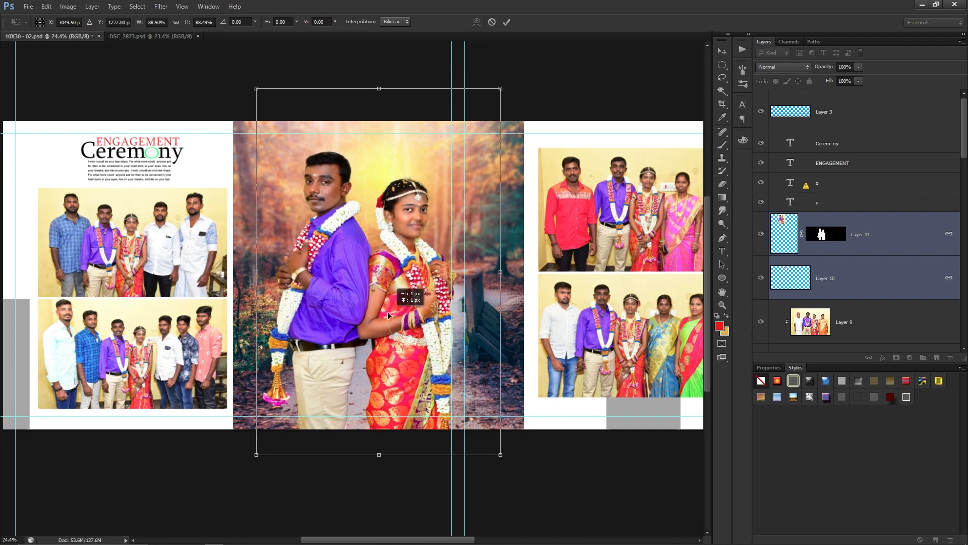
drag(393, 314, 179, 311)
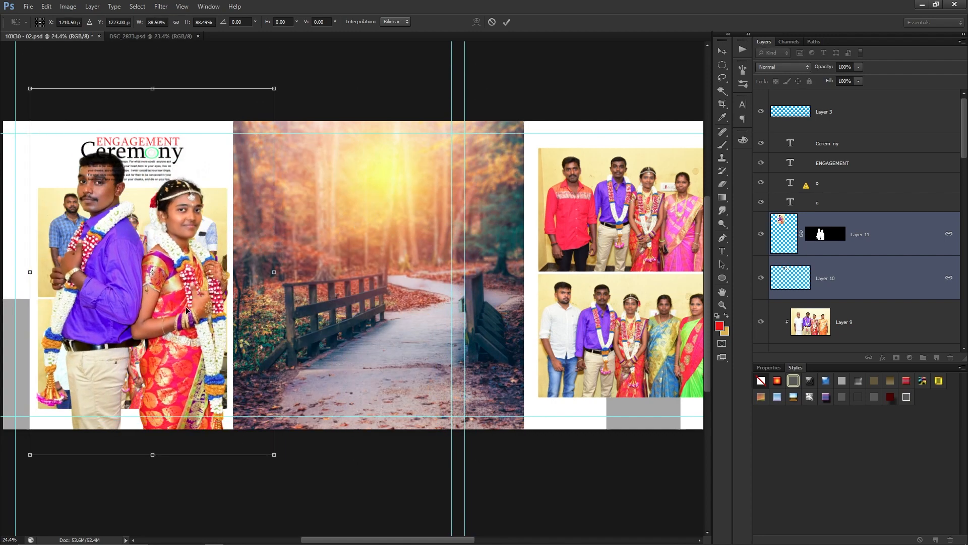
drag(209, 281, 424, 285)
key(Return)
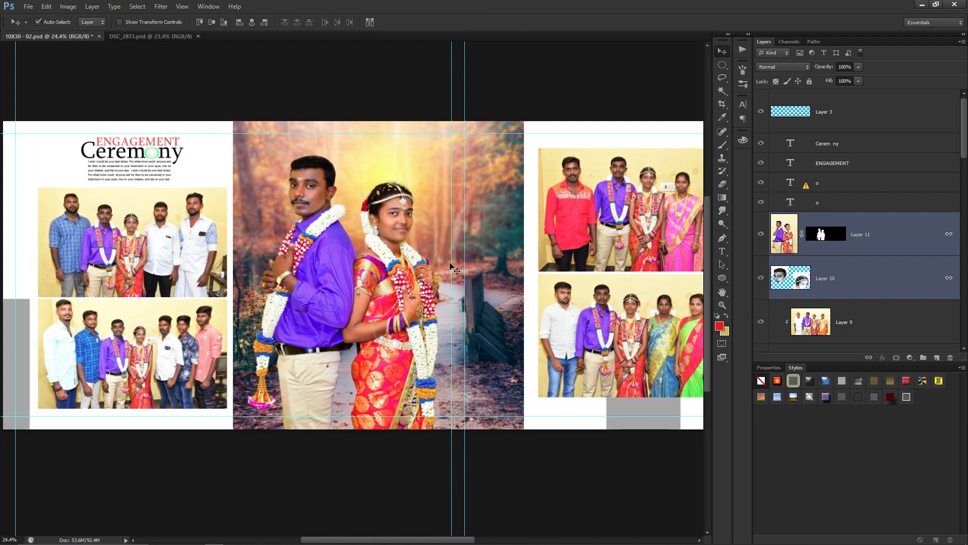
- Show the finished spread in full screen without panels and set the surrounding canvas color to Light Gray
click(559, 475)
key(Tab)
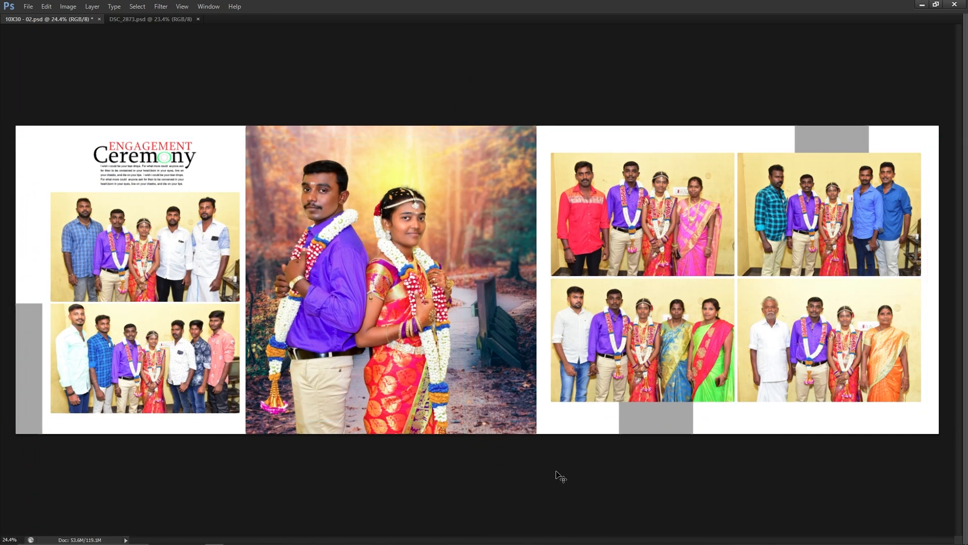
key(f)
key(f)
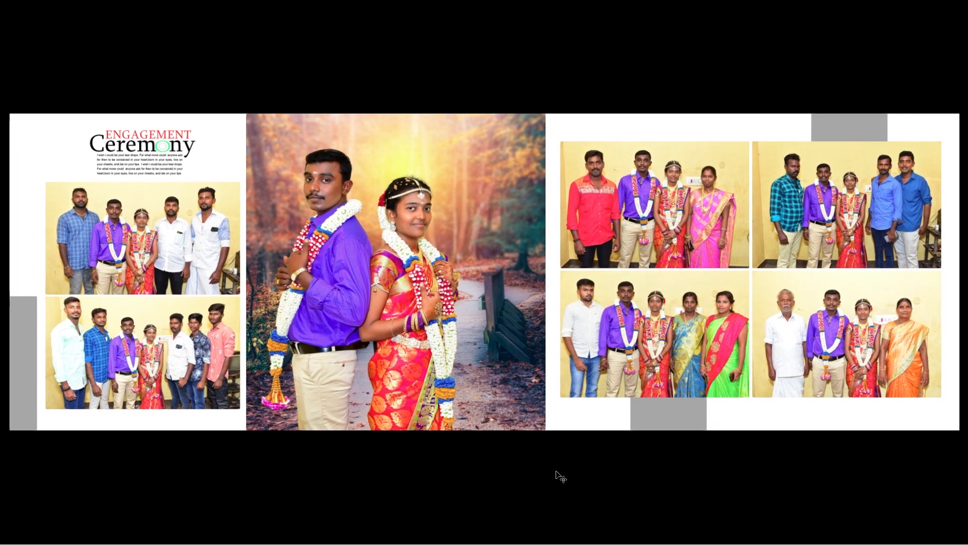
right_click(381, 66)
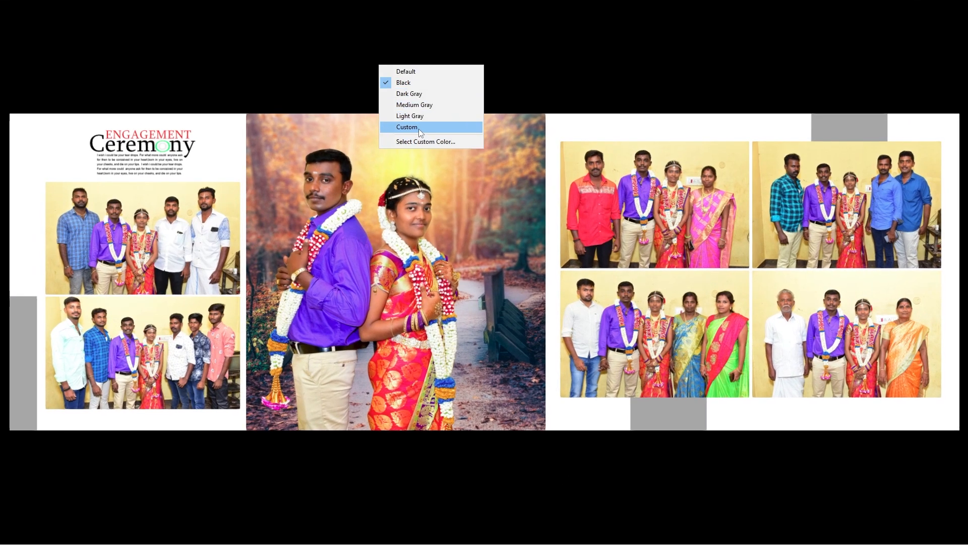
click(424, 116)
- Try a custom white canvas color around the full-screen spread and return it to Light Gray
right_click(397, 66)
click(430, 142)
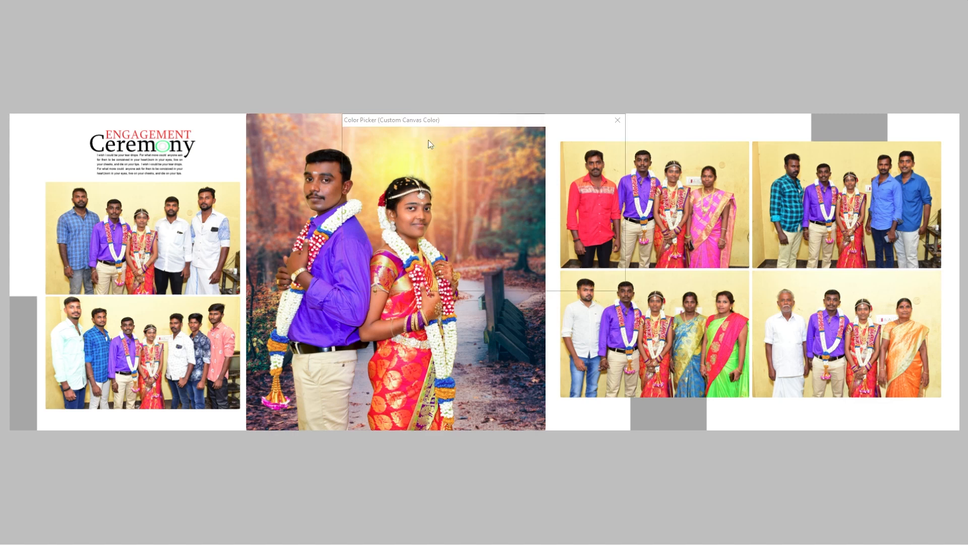
drag(384, 166, 275, 99)
key(Return)
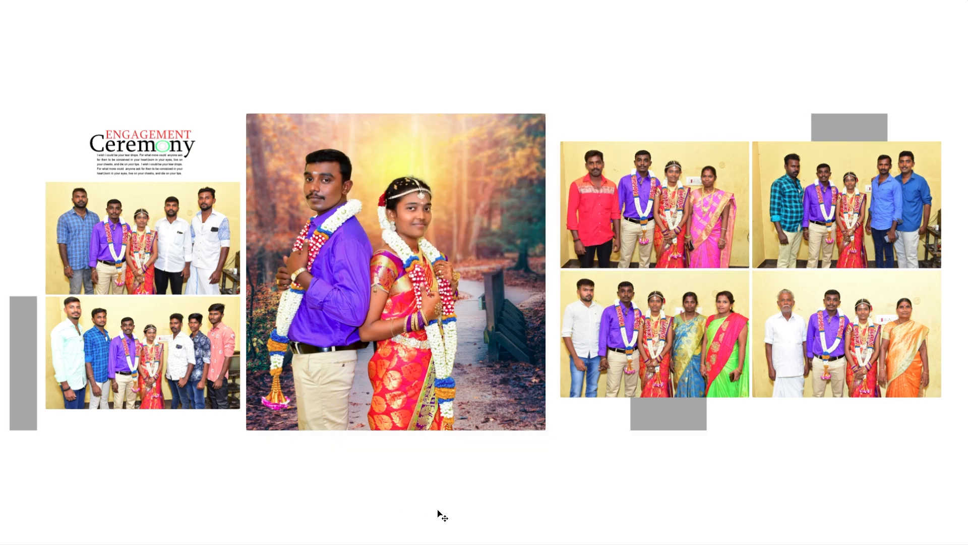
right_click(382, 34)
click(410, 86)
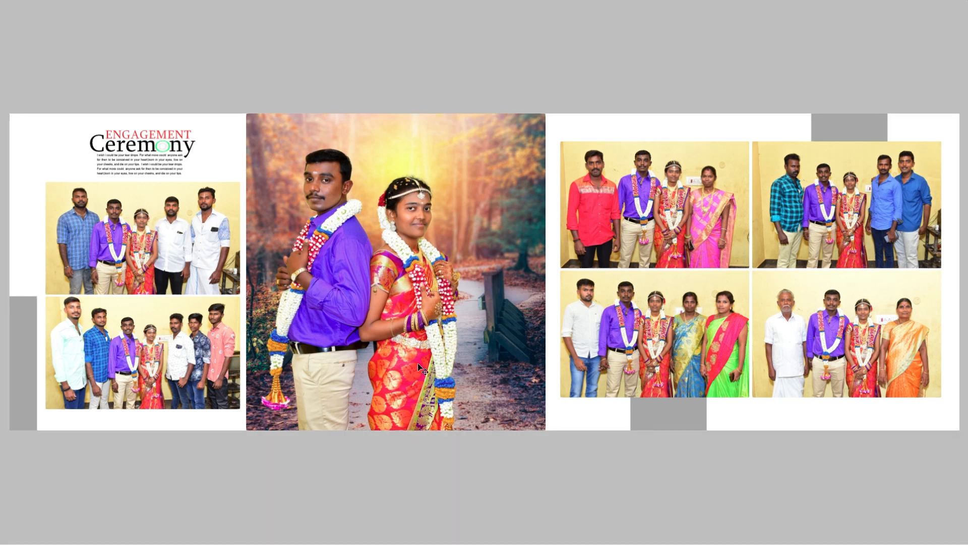